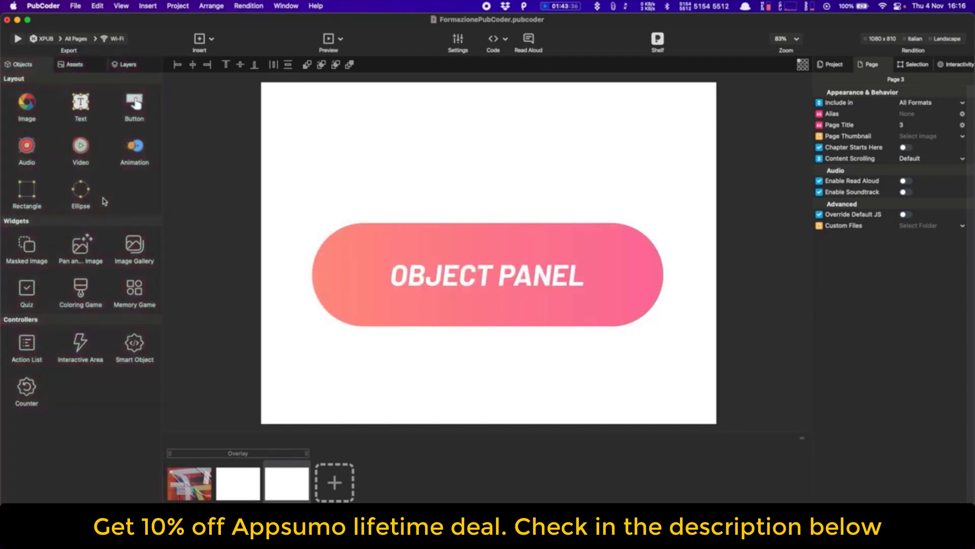
# Review the project's image assets and the layers of page 3 and the cover page.
pyautogui.click(77, 70)
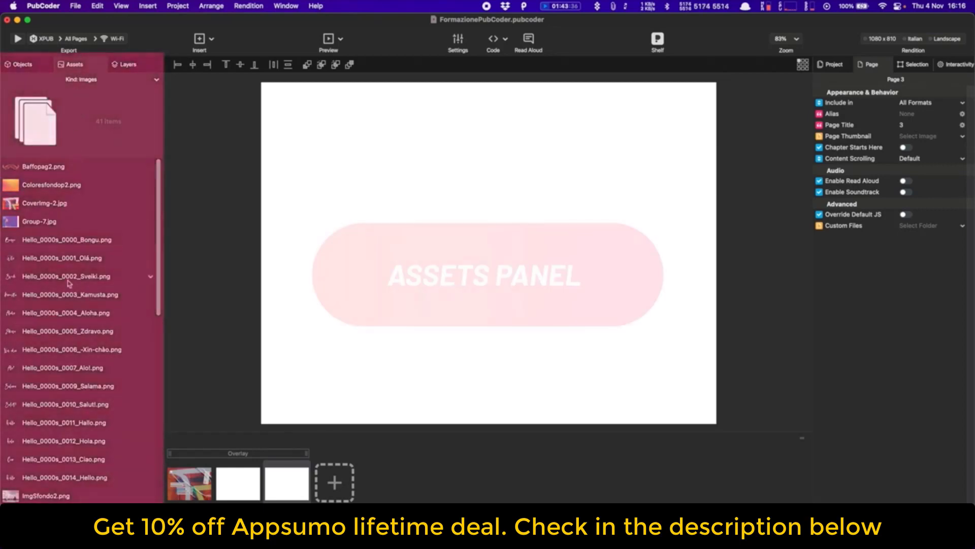
pyautogui.scroll(-10, 70, 283)
pyautogui.scroll(10, 70, 284)
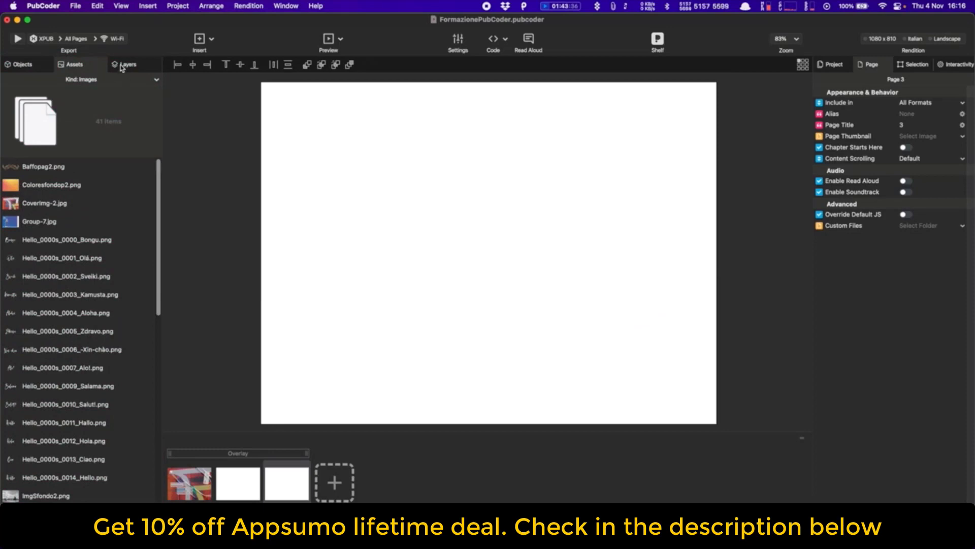
pyautogui.click(121, 66)
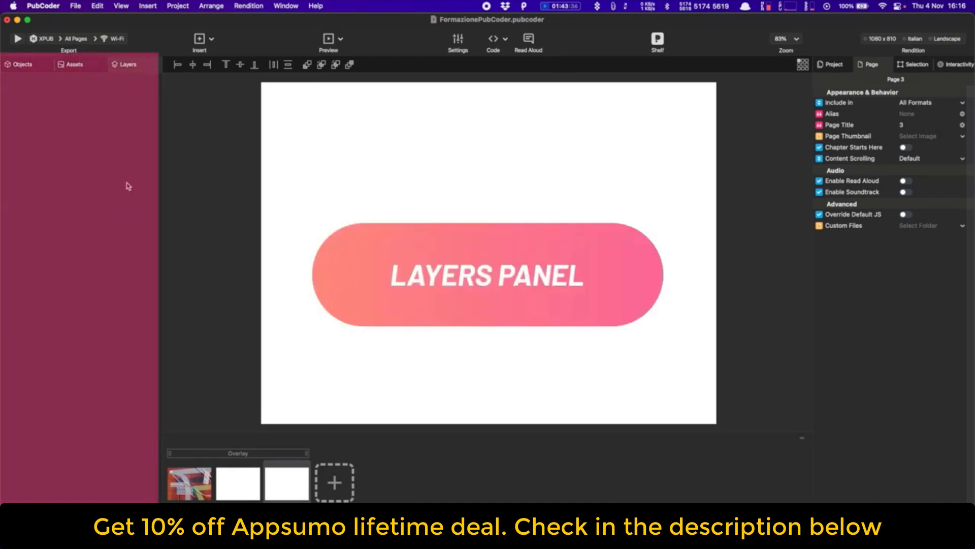
pyautogui.click(128, 186)
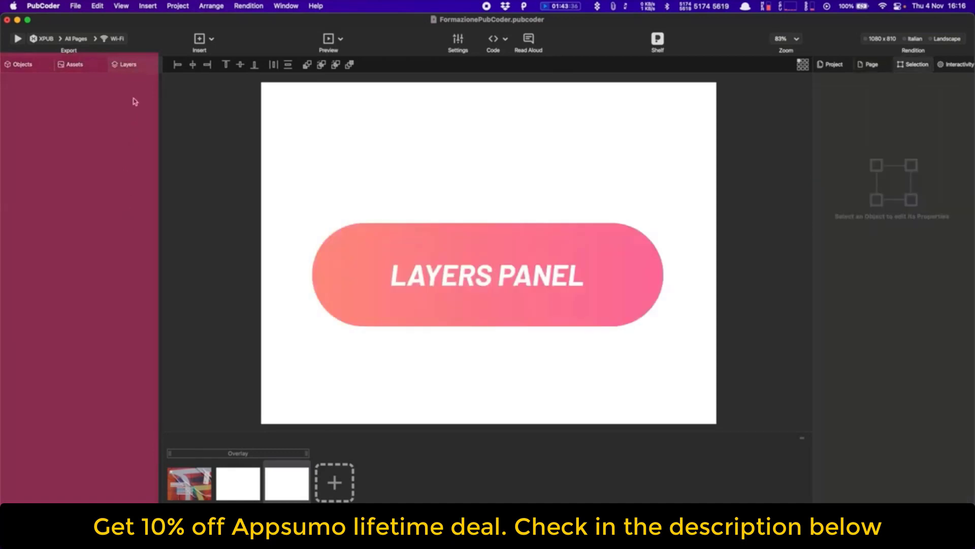
pyautogui.click(186, 489)
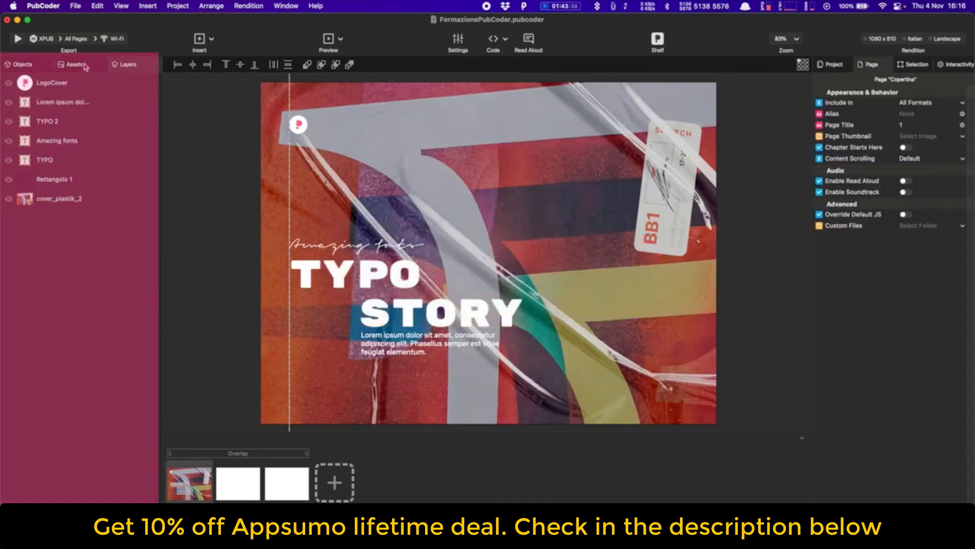
pyautogui.click(75, 64)
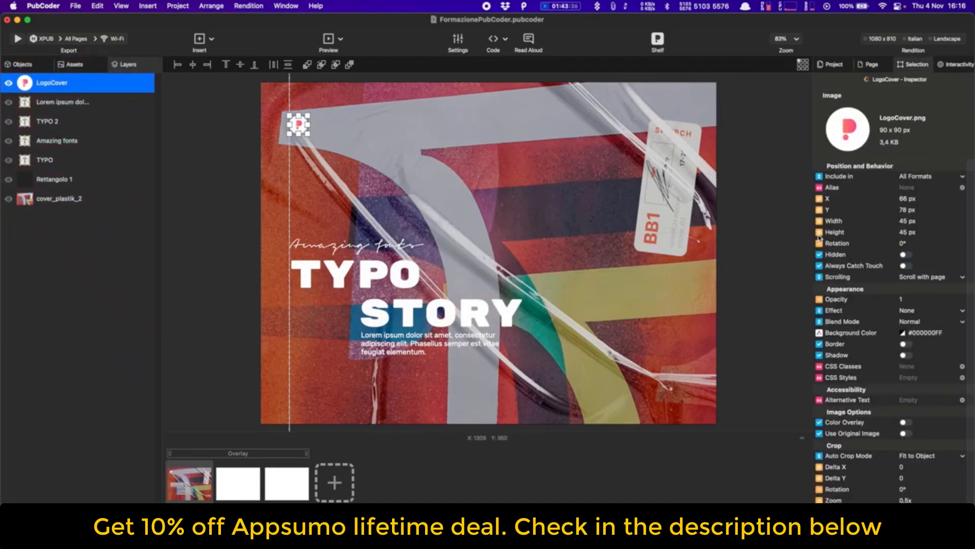
# Examine the project, page and object properties, including those of the cover's background rectangle and "STORY" text, plus the text's interactivity.
pyautogui.click(835, 66)
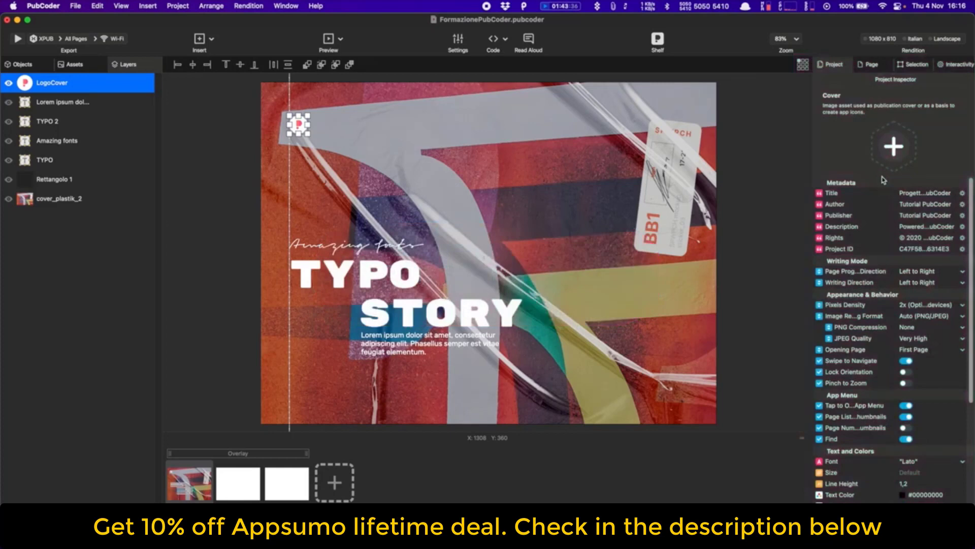
pyautogui.click(872, 65)
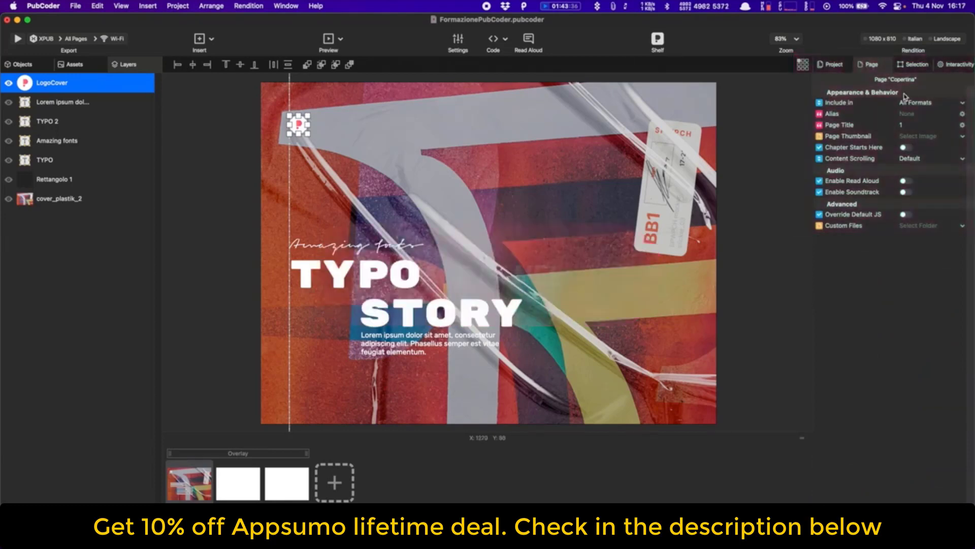
pyautogui.click(919, 65)
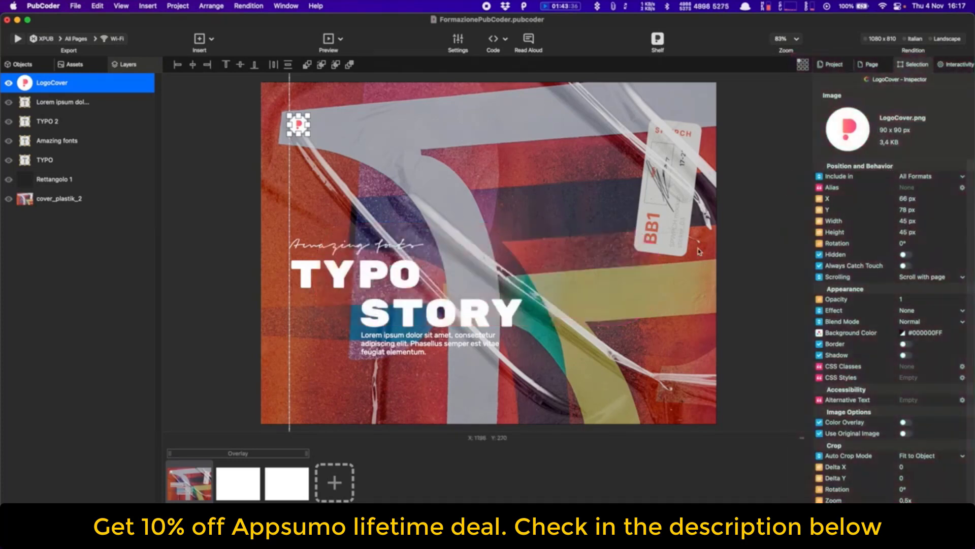
pyautogui.click(618, 342)
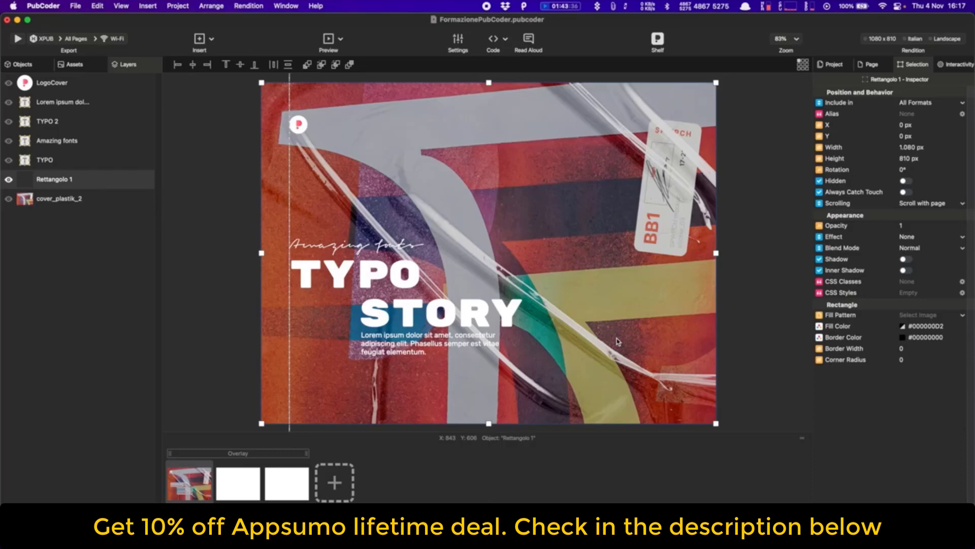
pyautogui.click(440, 317)
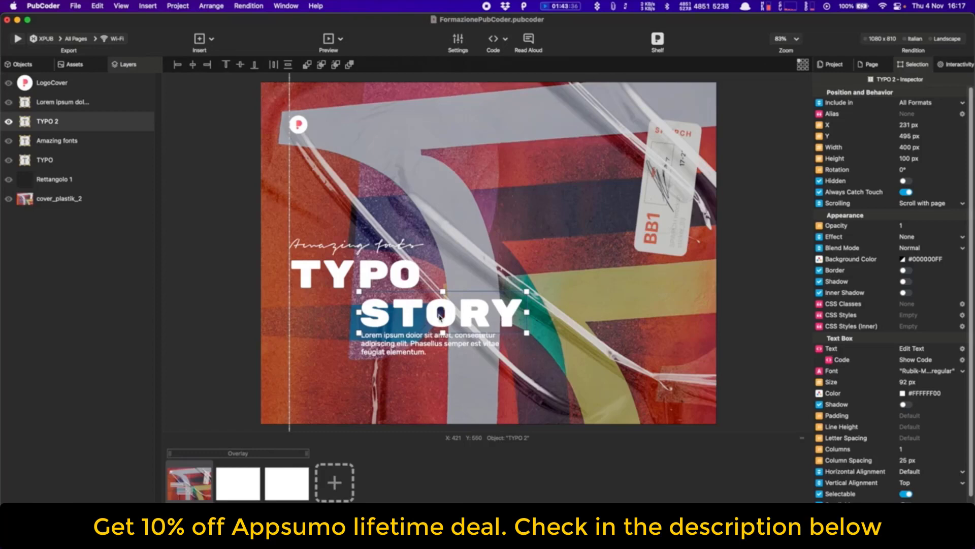
pyautogui.click(948, 66)
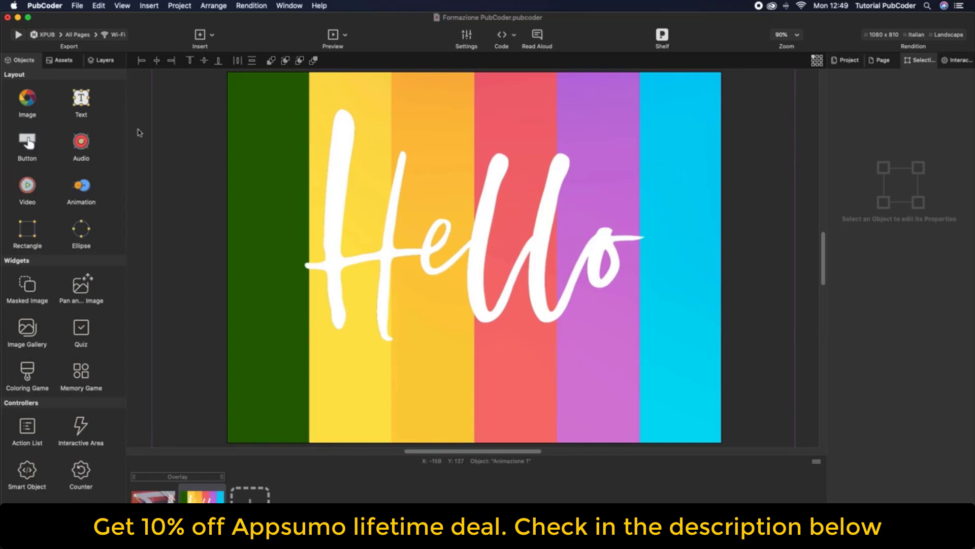
# Add an image object at the middle of the Hello page and fill it with Macintoshp4.png from the assets library.
pyautogui.moveTo(30, 105); pyautogui.dragTo(476, 252)
pyautogui.doubleClick(476, 252)
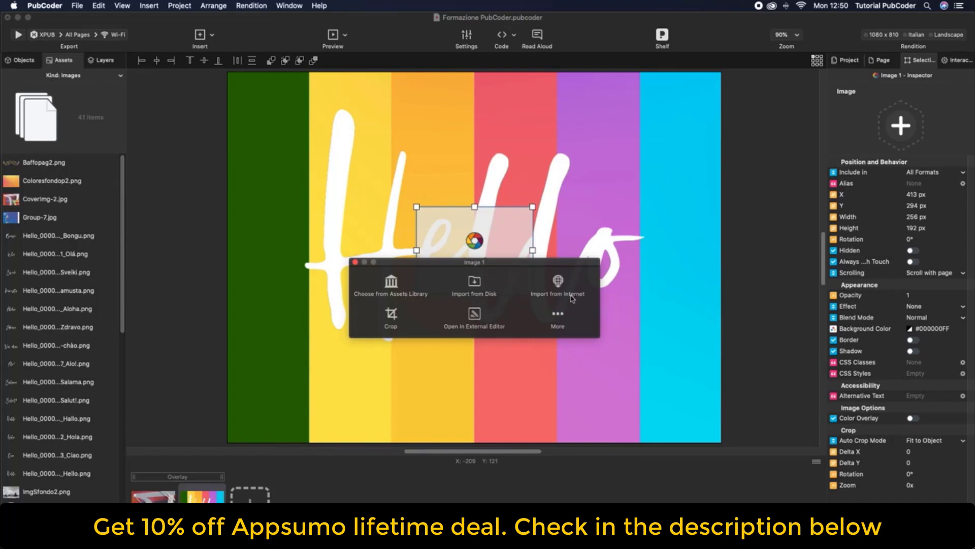
pyautogui.click(391, 284)
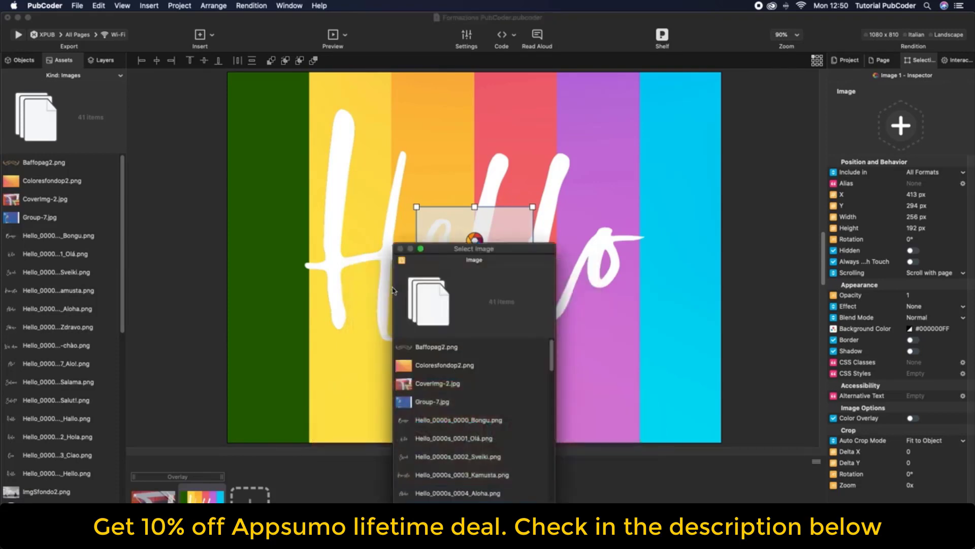
pyautogui.write('ac')
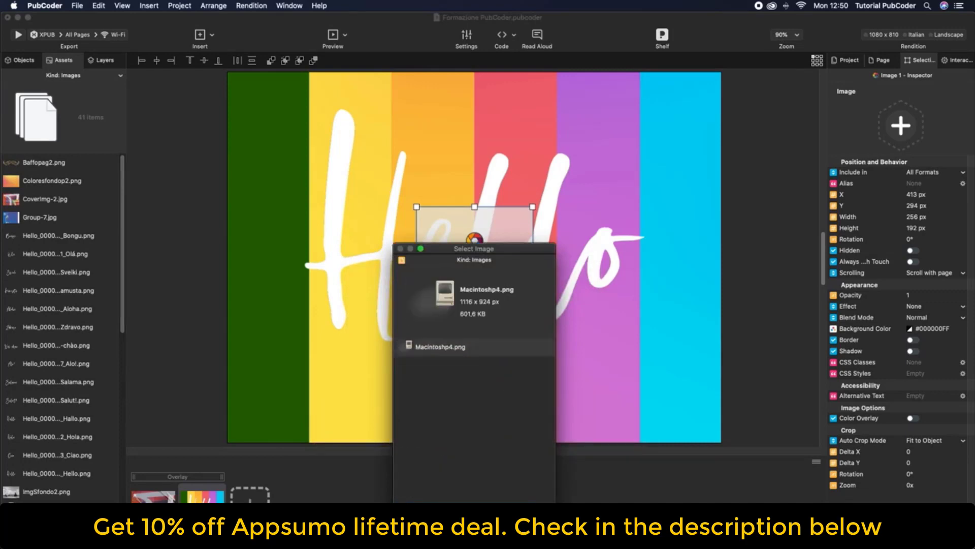
pyautogui.click(441, 350)
pyautogui.press('Return')
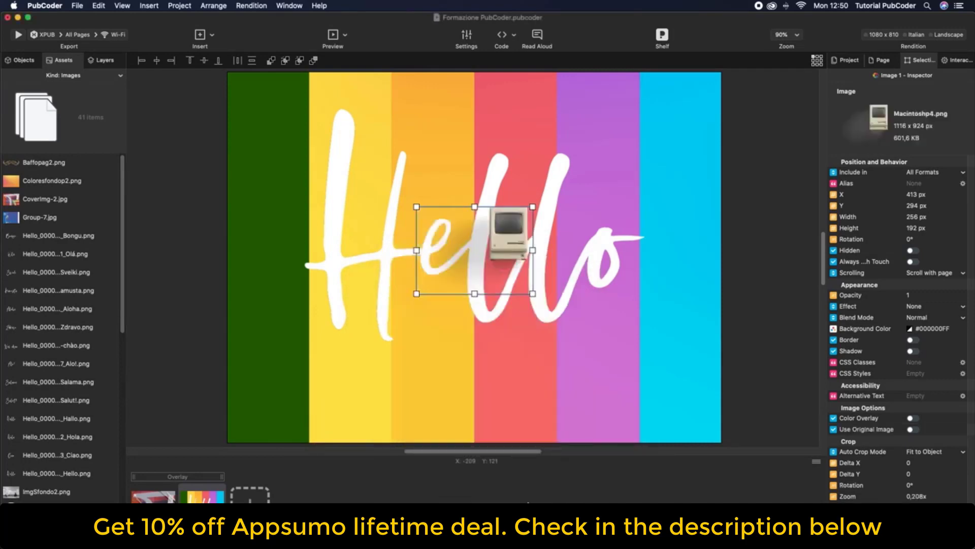
# Enlarge the Macintosh image to about 654 × 490 px and move it to about X 198, Y 212 px.
pyautogui.moveTo(538, 294); pyautogui.dragTo(625, 433)
pyautogui.moveTo(580, 248); pyautogui.dragTo(573, 279)
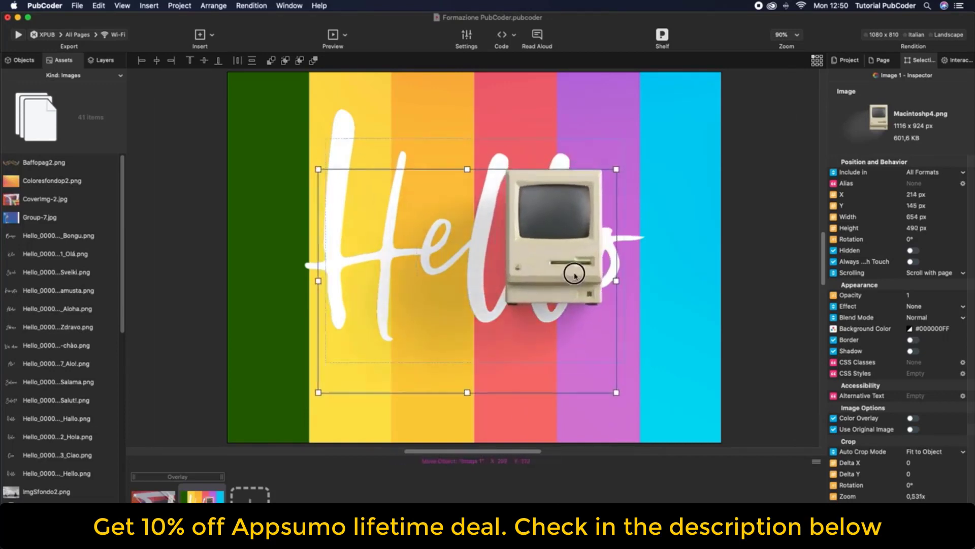
# Add a second image object near the page's upper edge over the purple stripe and import Mousep2.png from the Desktop into it.
pyautogui.click(20, 62)
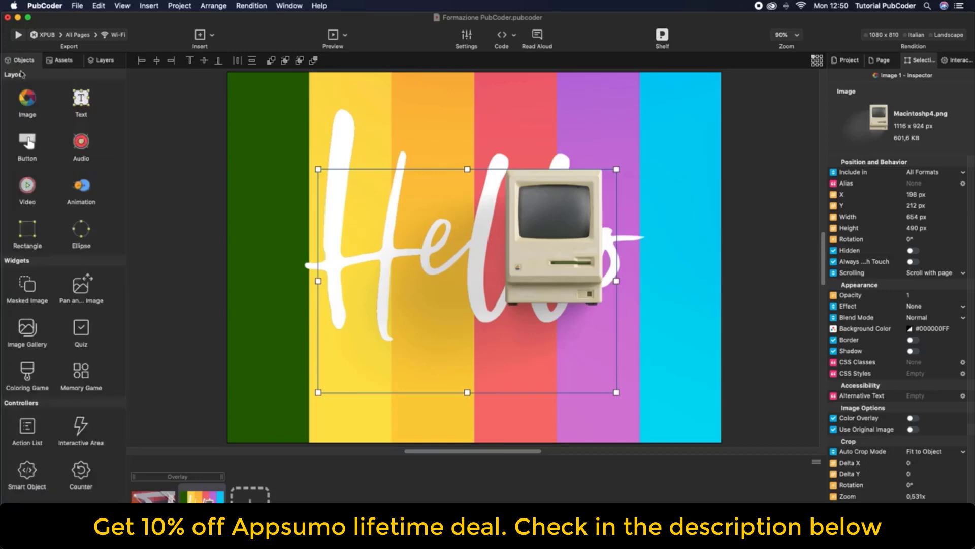
pyautogui.moveTo(27, 98); pyautogui.dragTo(620, 119)
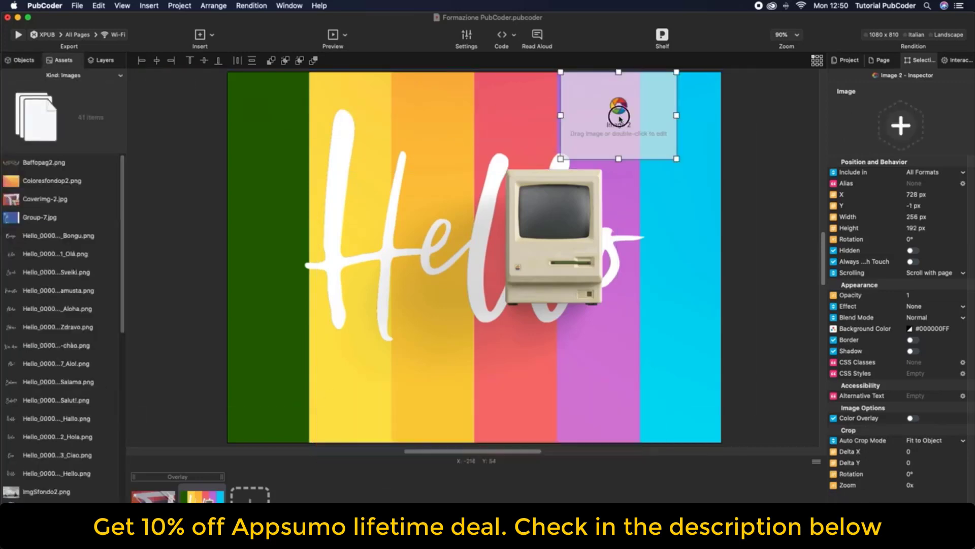
pyautogui.doubleClick(619, 119)
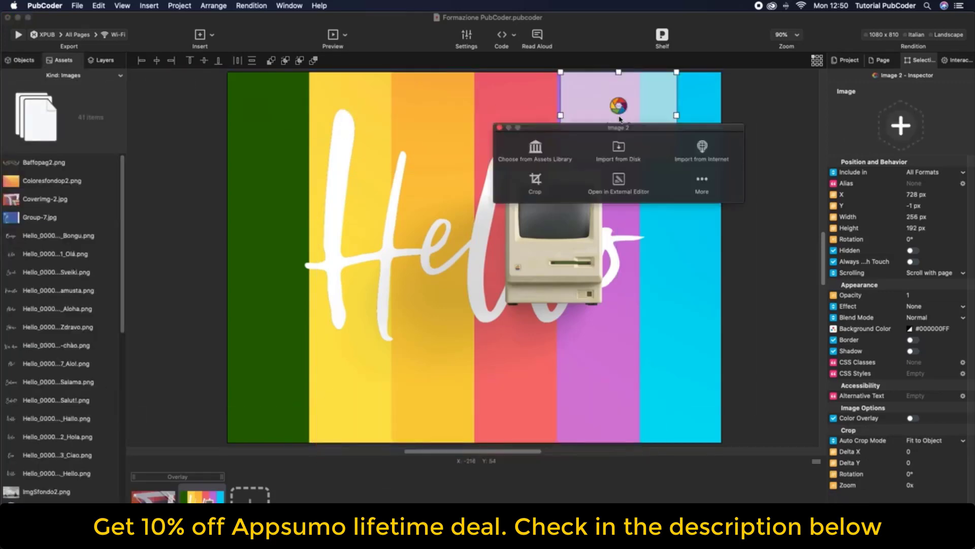
pyautogui.click(618, 149)
pyautogui.click(421, 139)
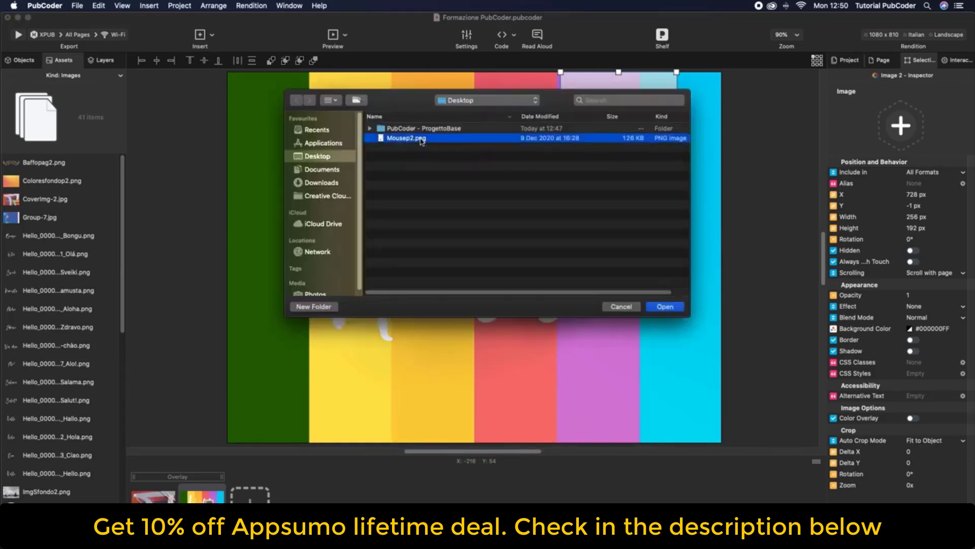
pyautogui.click(665, 306)
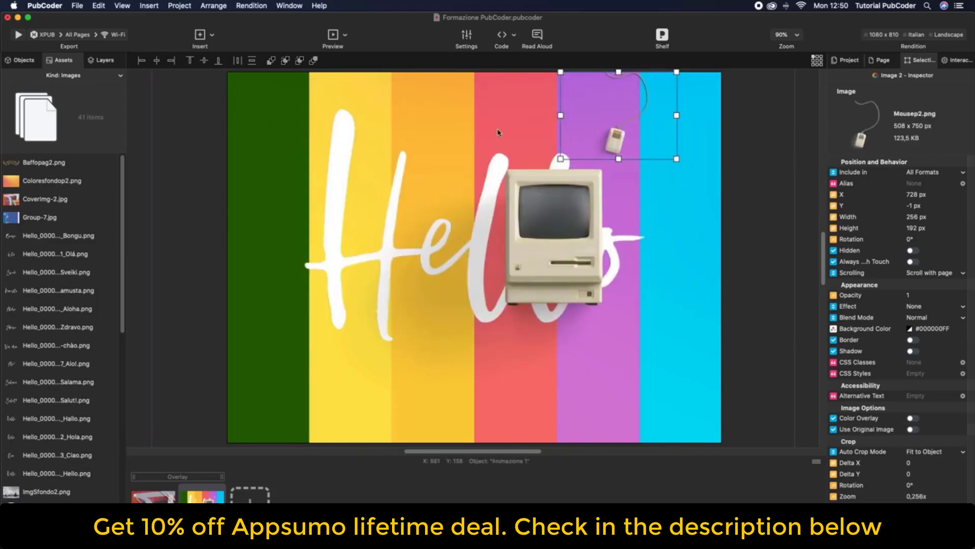
# Add a third image object near the lower middle of the page and open the internet image import for it.
pyautogui.click(19, 60)
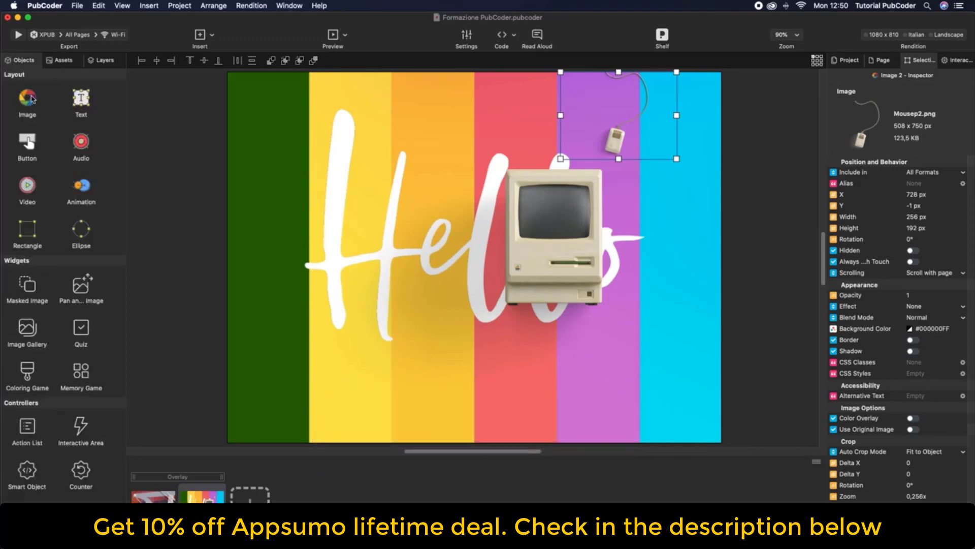
pyautogui.moveTo(32, 98); pyautogui.dragTo(477, 396)
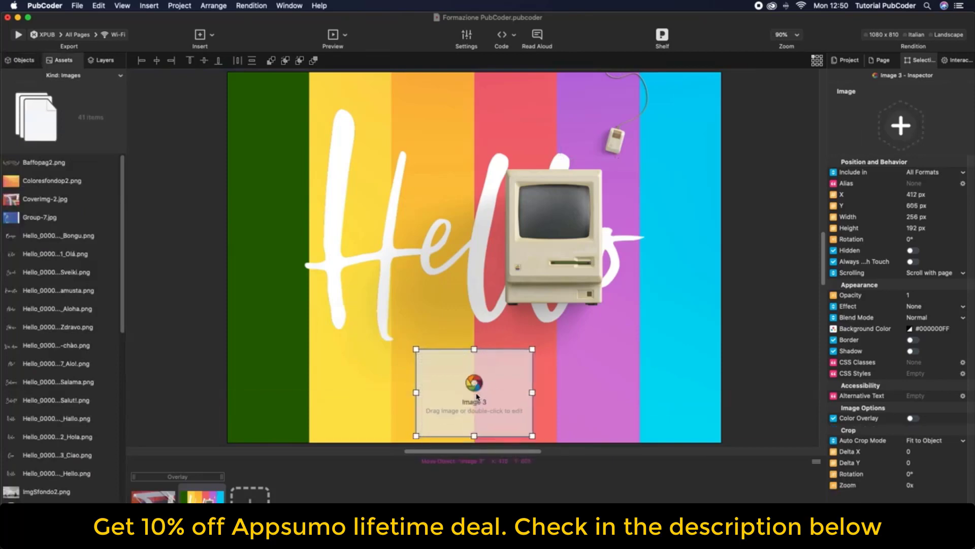
pyautogui.doubleClick(476, 396)
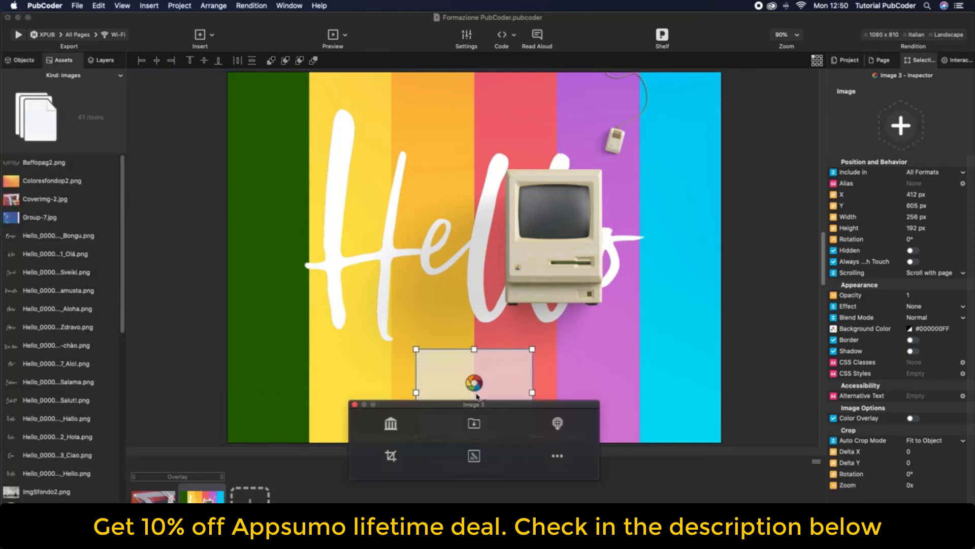
pyautogui.click(558, 425)
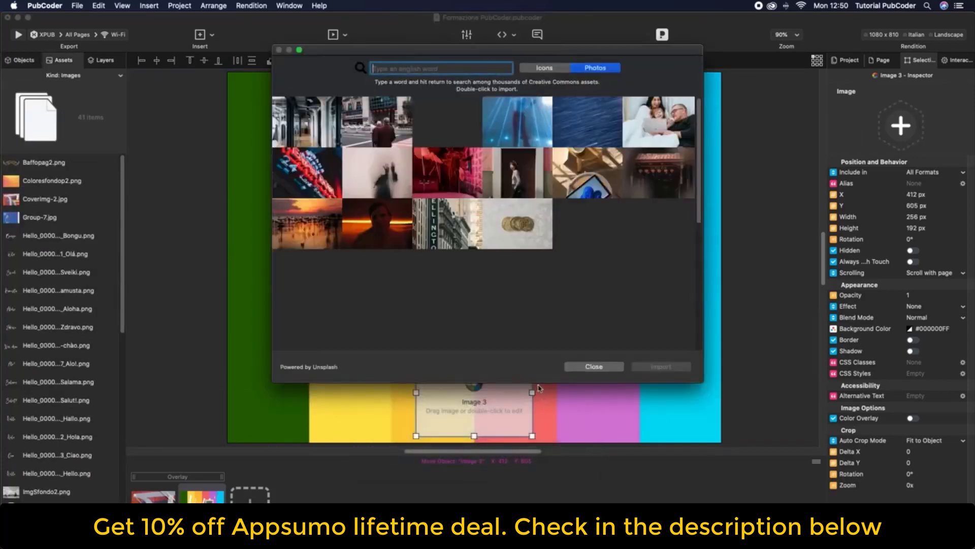
# Search the online photo library for "paint", browse the results and clear the search word.
pyautogui.moveTo(438, 49); pyautogui.dragTo(429, 85)
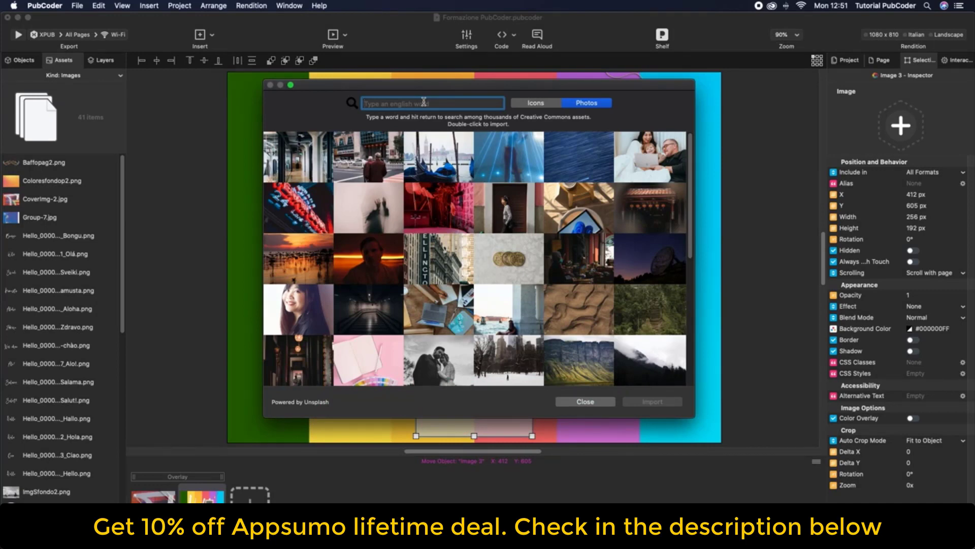
pyautogui.write('paint')
pyautogui.press('Return')
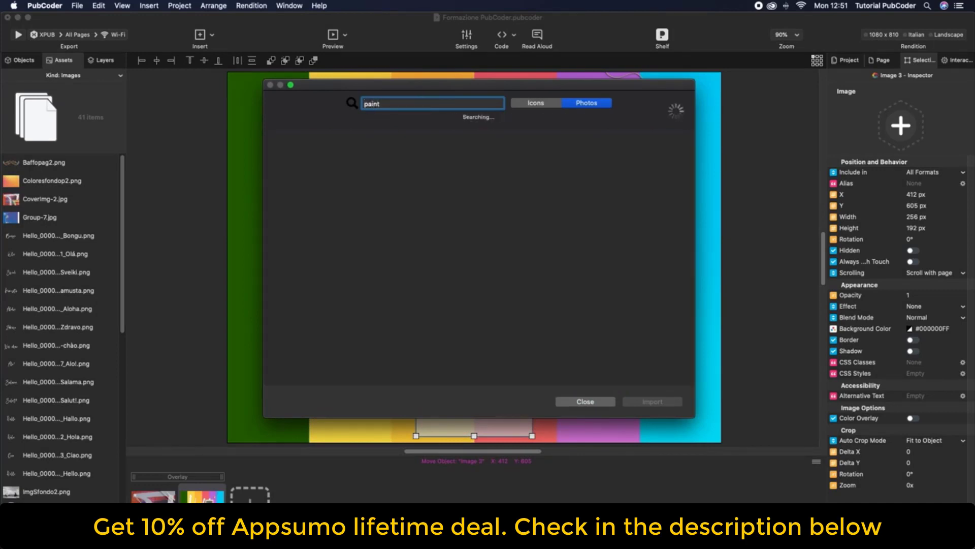
pyautogui.scroll(-10, 450, 261)
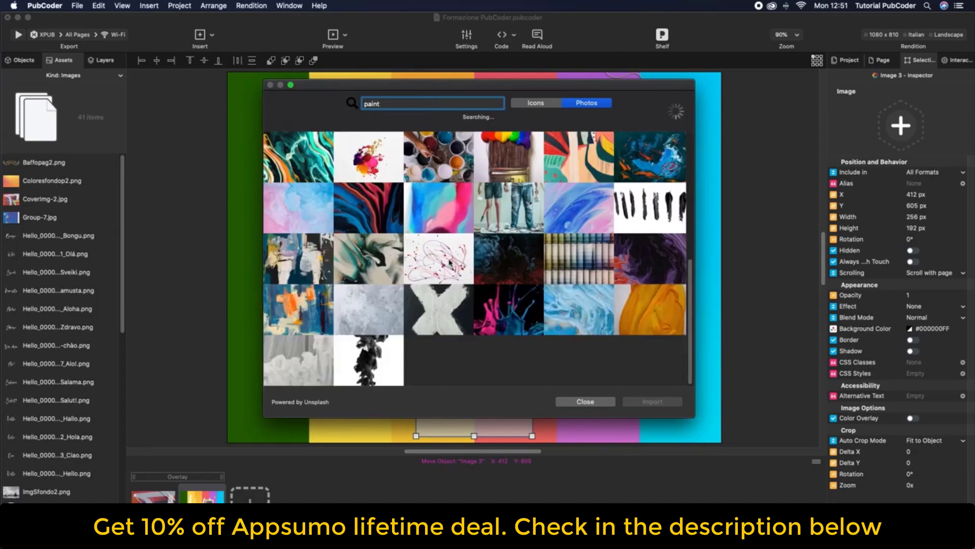
pyautogui.scroll(-3, 447, 262)
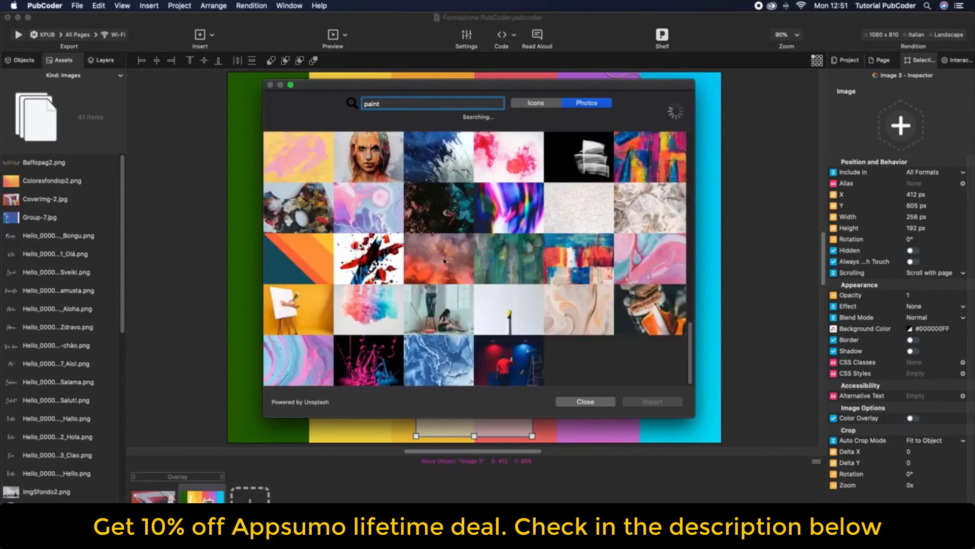
pyautogui.press('BackSpace')
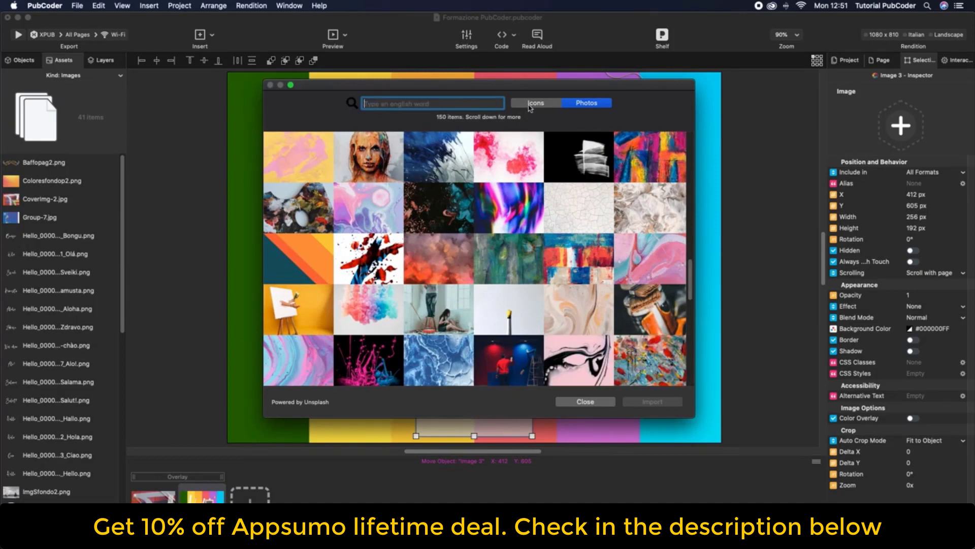
# Switch the internet import to icons and search for "smartphone".
pyautogui.click(533, 103)
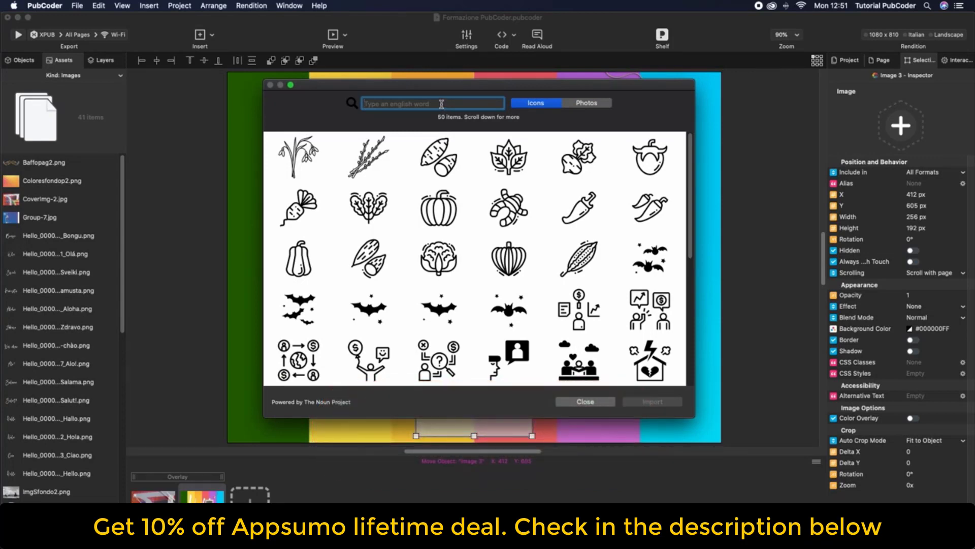
pyautogui.write('smartpho')
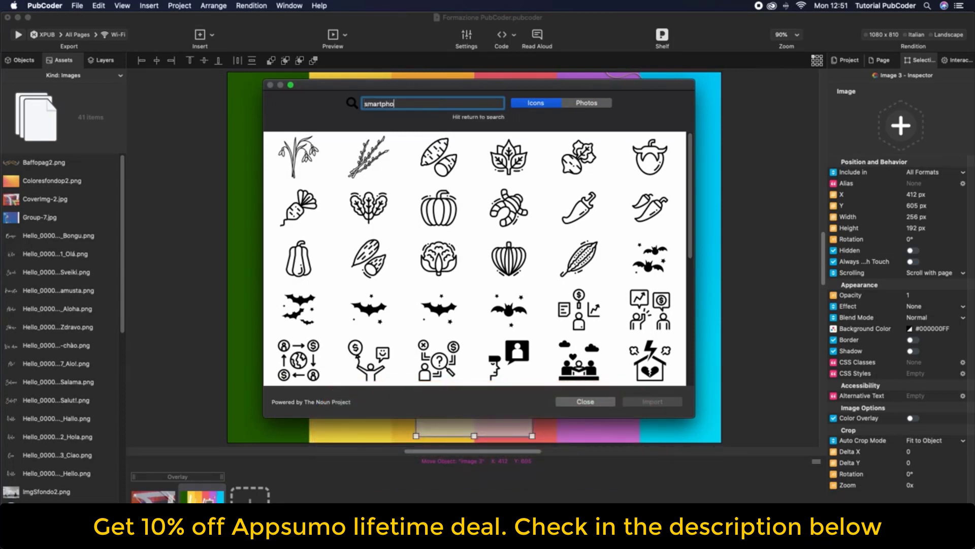
pyautogui.write('ne')
pyautogui.press('Return')
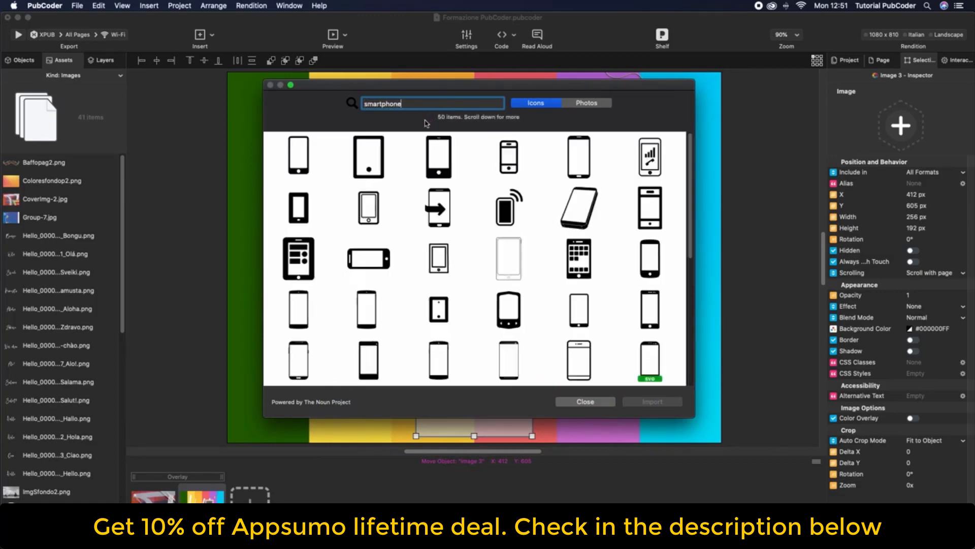
# Import the first smartphone icon as an image into the third image object, keeping "smartphone" as its alternative description.
pyautogui.click(298, 173)
pyautogui.click(651, 402)
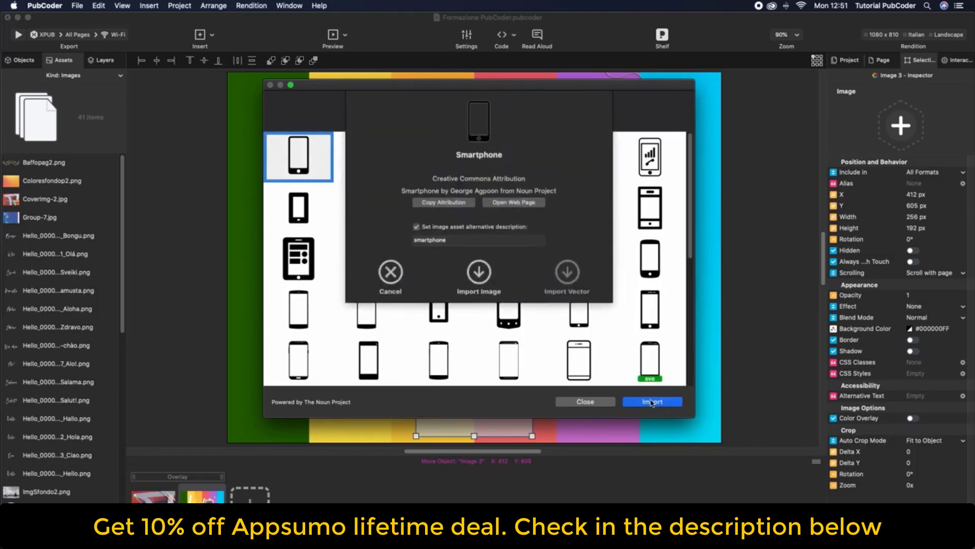
pyautogui.click(478, 276)
pyautogui.click(540, 270)
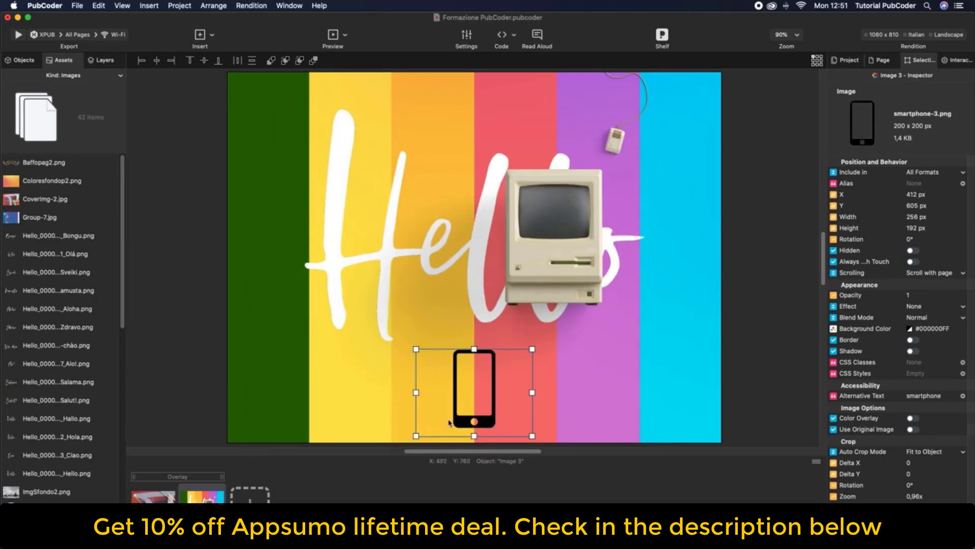
# Try the Fill Object and Center auto crop modes on the Macintosh image, and return it to Fit to Object.
pyautogui.click(554, 276)
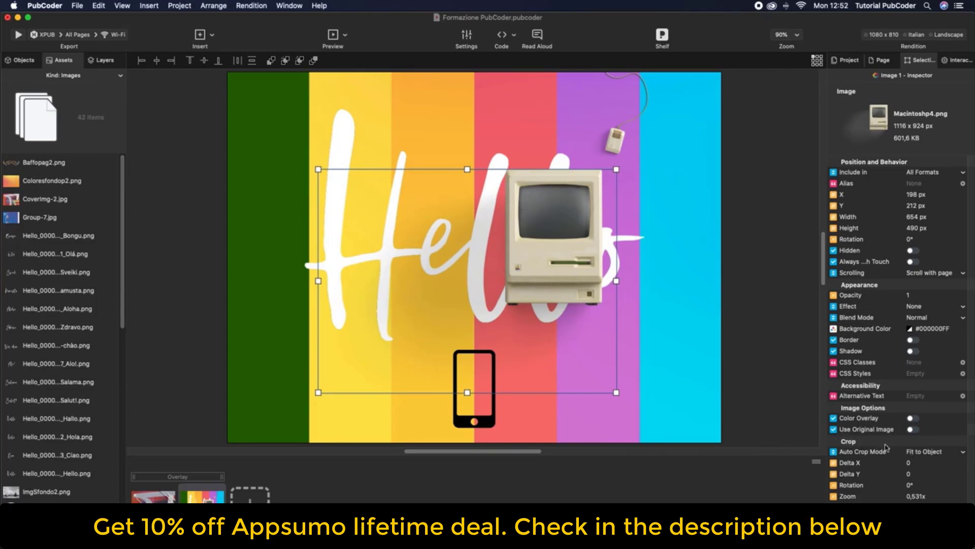
pyautogui.click(935, 454)
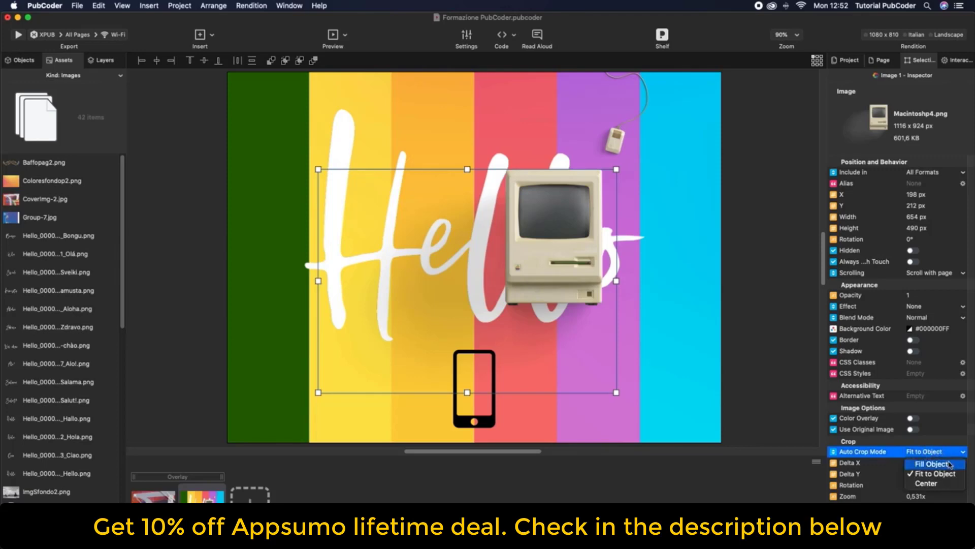
pyautogui.click(948, 463)
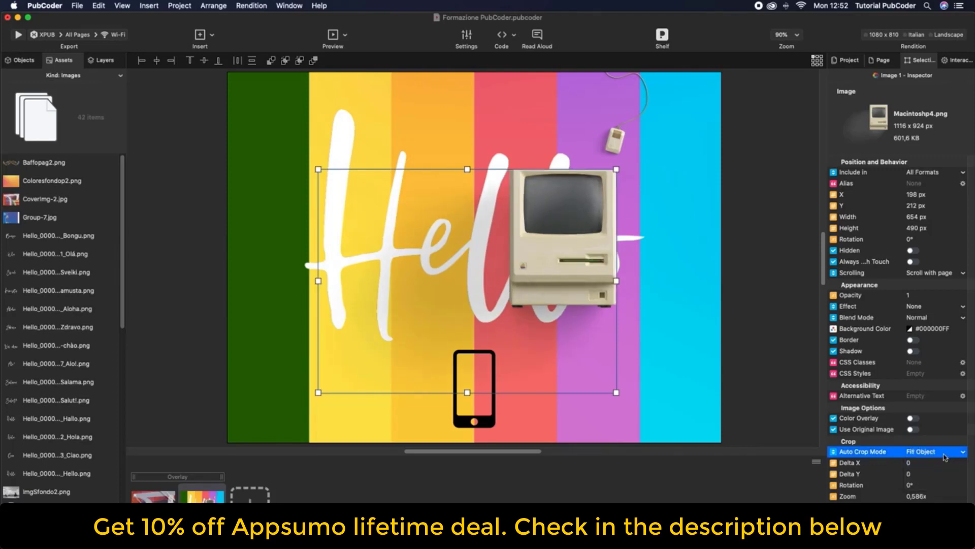
pyautogui.click(945, 452)
pyautogui.click(945, 473)
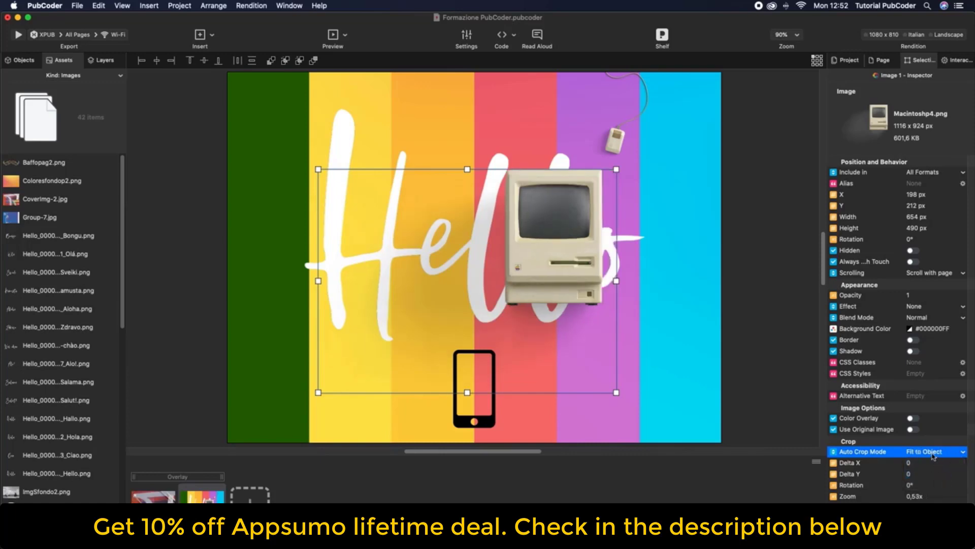
pyautogui.click(935, 453)
pyautogui.click(923, 486)
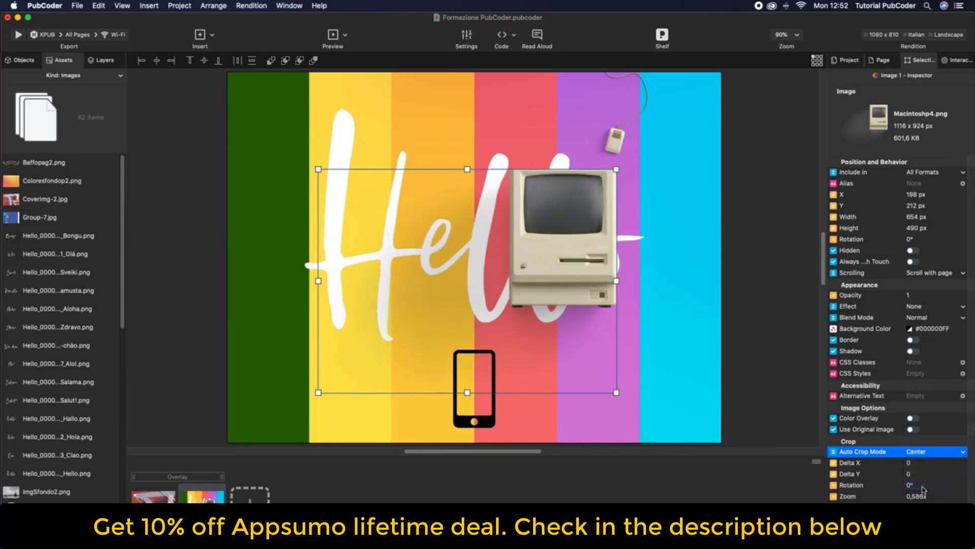
pyautogui.click(916, 456)
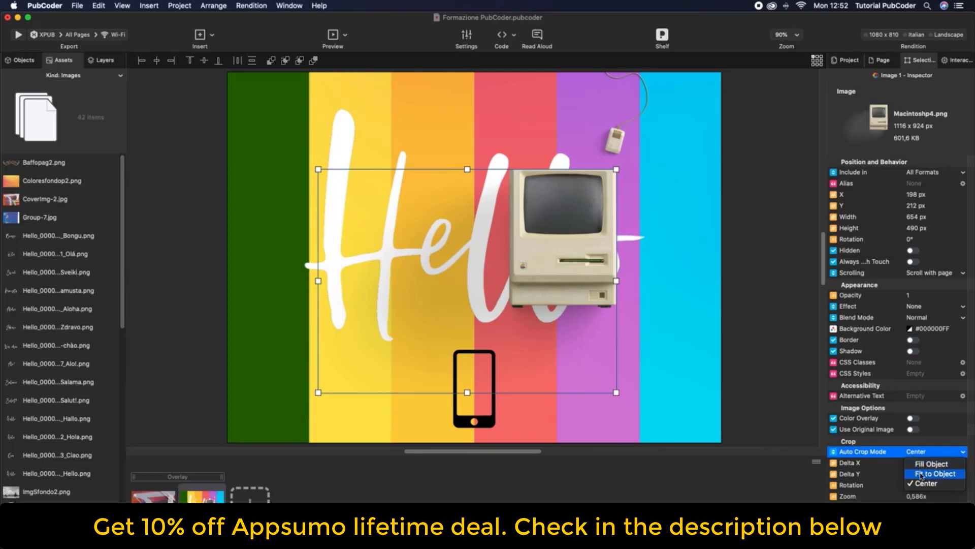
pyautogui.click(922, 474)
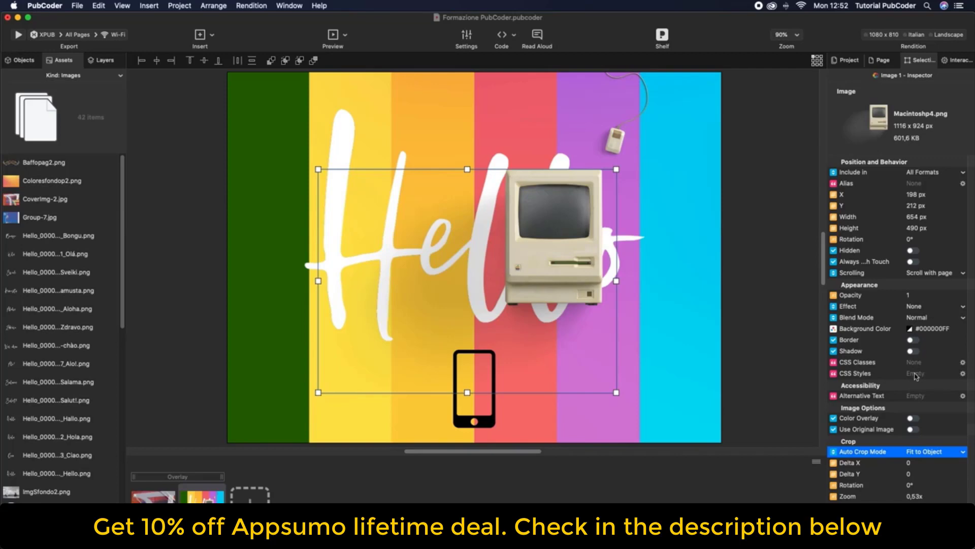
# Crop the Macintosh image with a zoom of about 0.46x and 3° rotation, shifted about 38 px horizontally and -24 px vertically within its bounds.
pyautogui.doubleClick(559, 255)
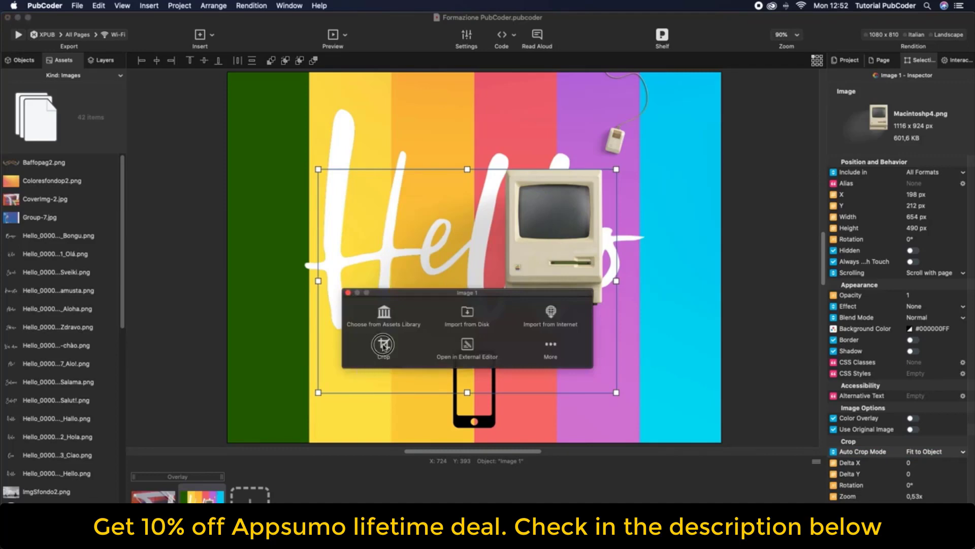
pyautogui.click(383, 348)
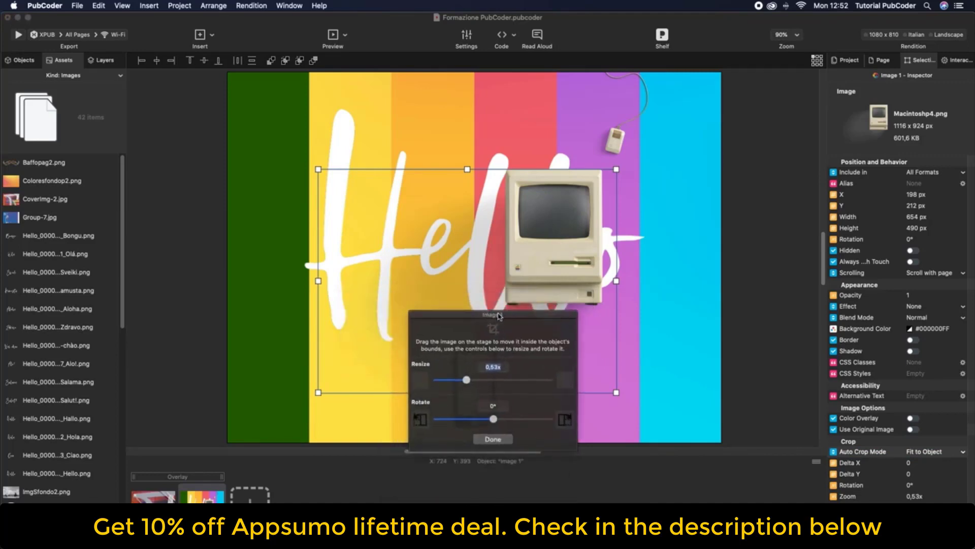
pyautogui.click(467, 380)
pyautogui.moveTo(467, 380)
pyautogui.mouseDown()
pyautogui.moveTo(515, 373)
pyautogui.moveTo(463, 380)
pyautogui.mouseUp()
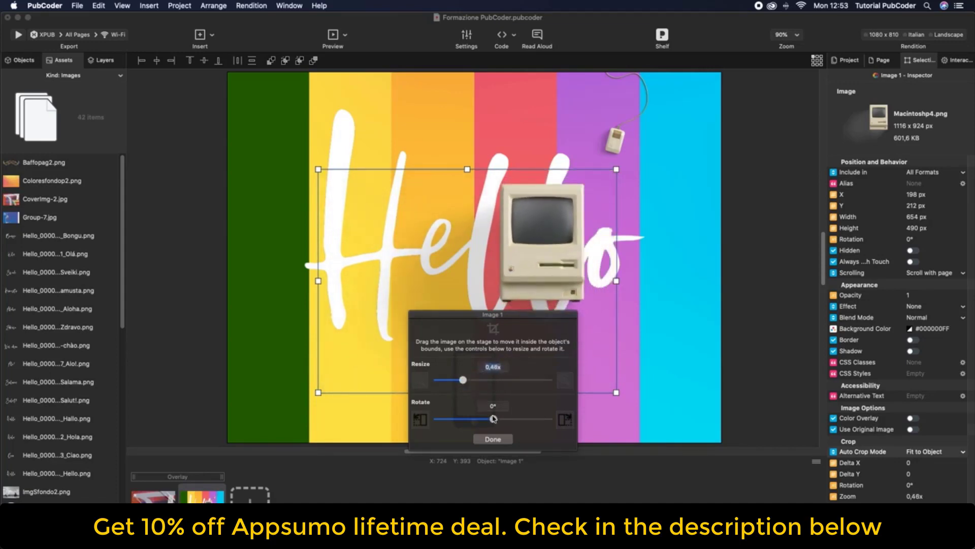
pyautogui.moveTo(492, 419)
pyautogui.mouseDown()
pyautogui.moveTo(473, 420)
pyautogui.moveTo(494, 419)
pyautogui.mouseUp()
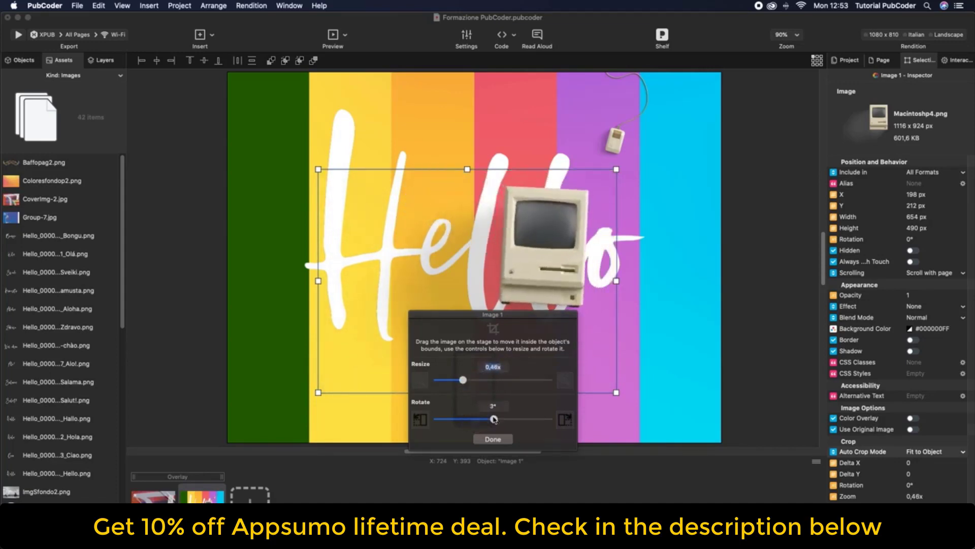
pyautogui.moveTo(543, 234); pyautogui.dragTo(590, 208)
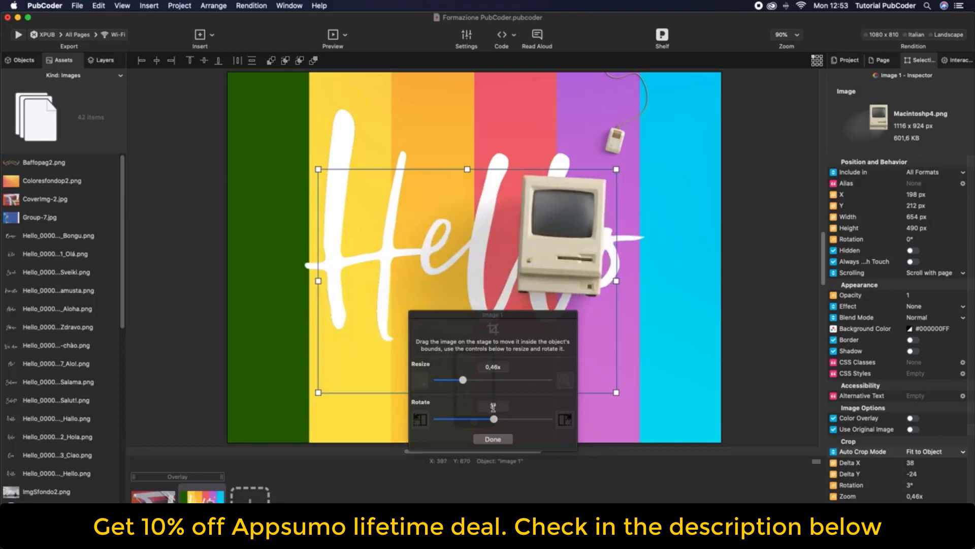
pyautogui.click(493, 439)
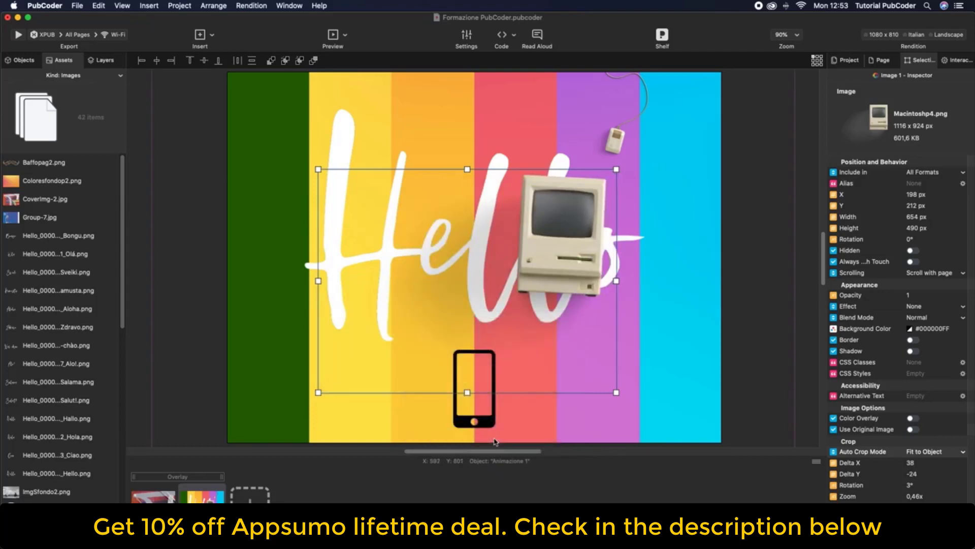
# Review the external editors assigned to images, SVG, audio, movies and code in the preferences.
pyautogui.click(480, 416)
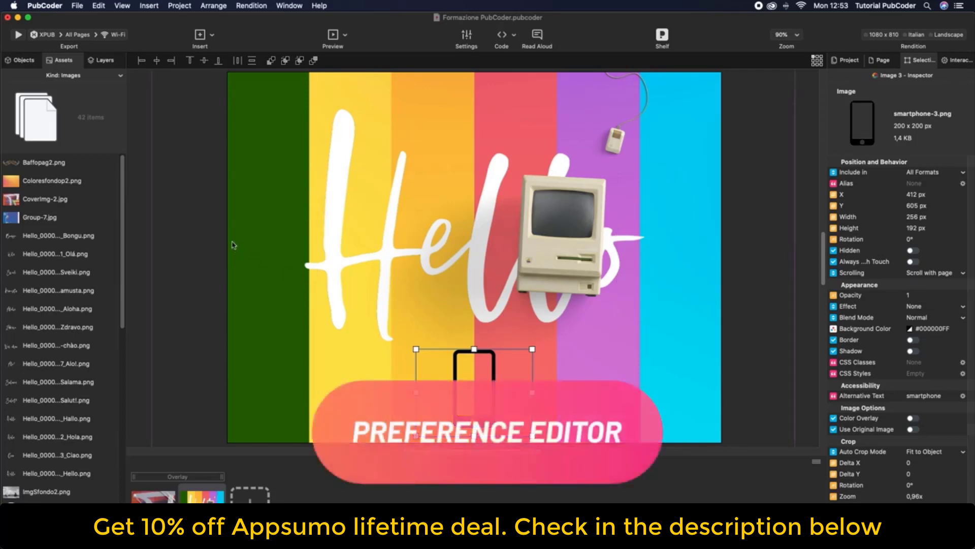
pyautogui.click(46, 7)
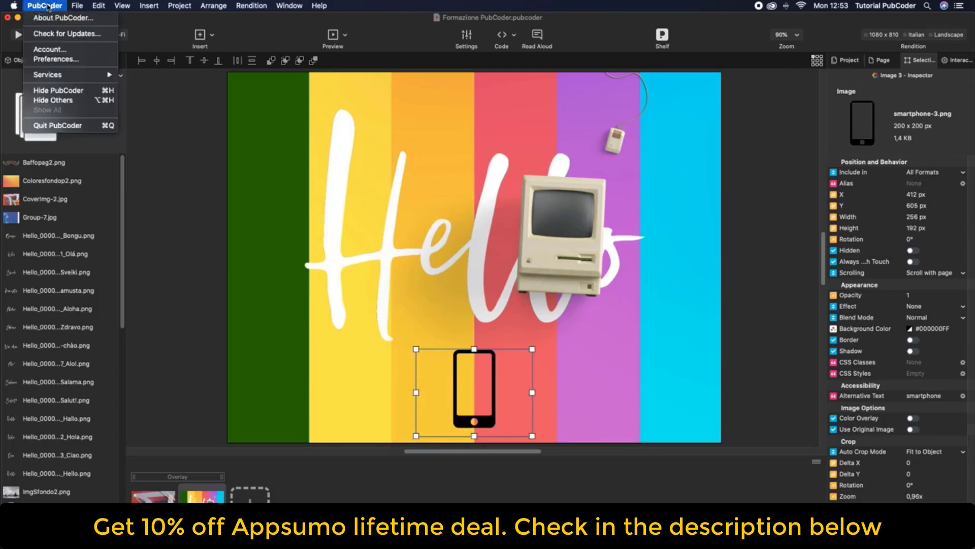
pyautogui.click(51, 54)
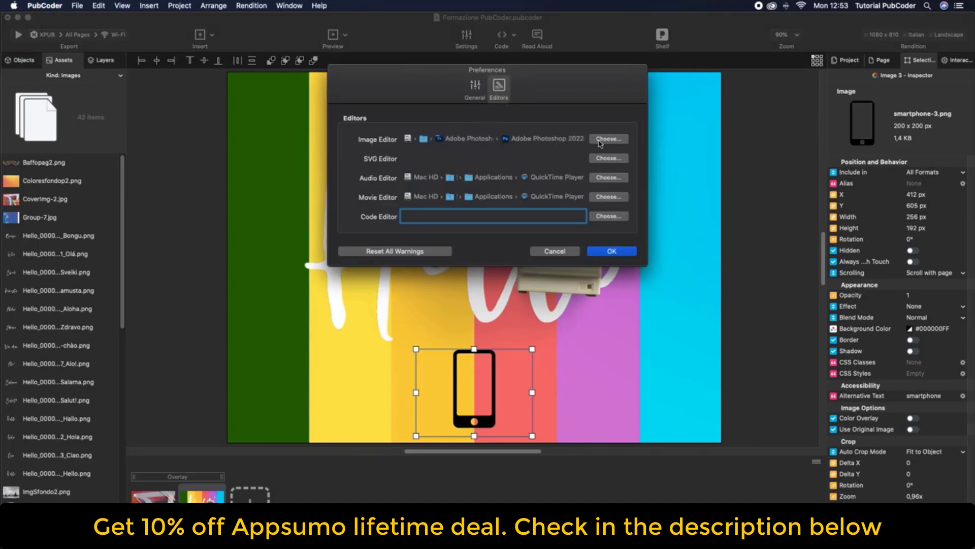
pyautogui.click(612, 251)
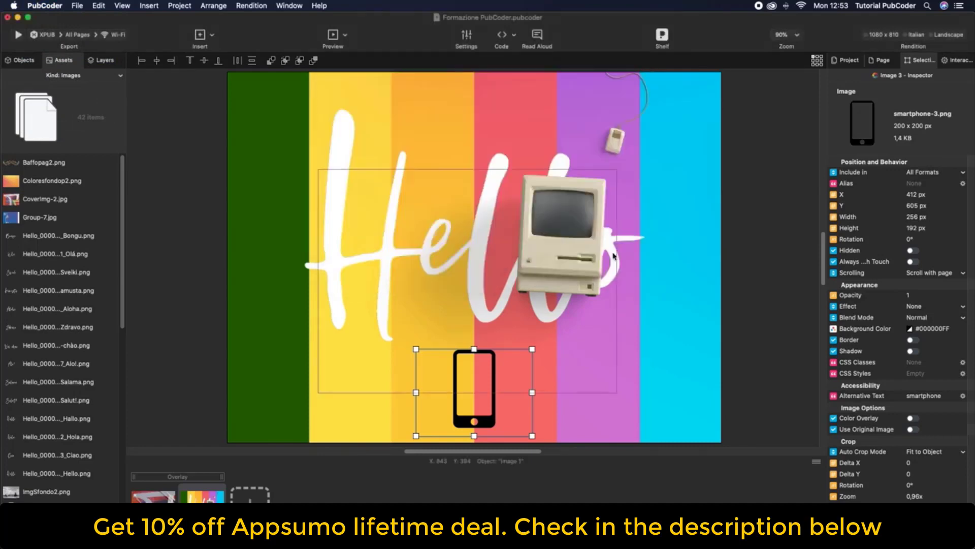
# Open the striped background image Sfondop2-2.png in Photoshop as external editor and dismiss the graphics processor notice.
pyautogui.click(261, 171)
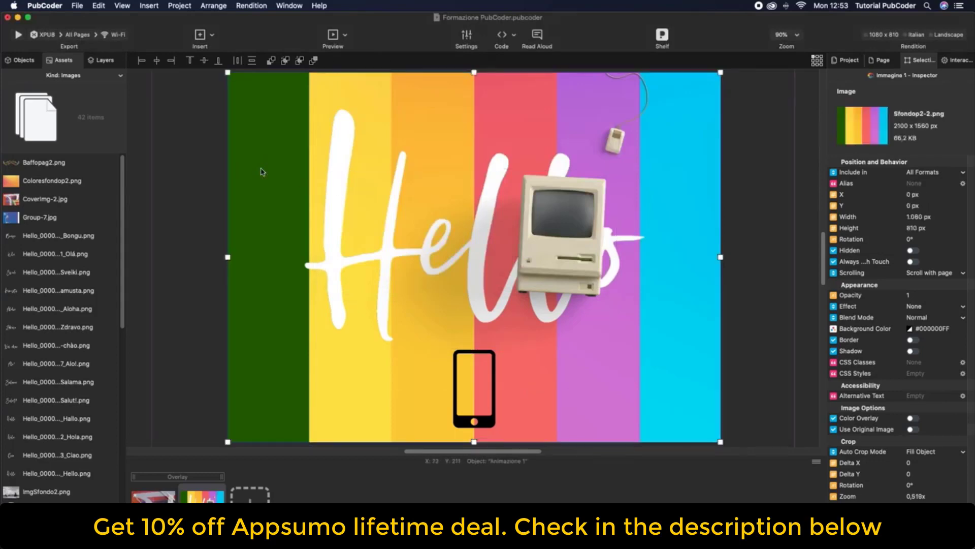
pyautogui.doubleClick(262, 172)
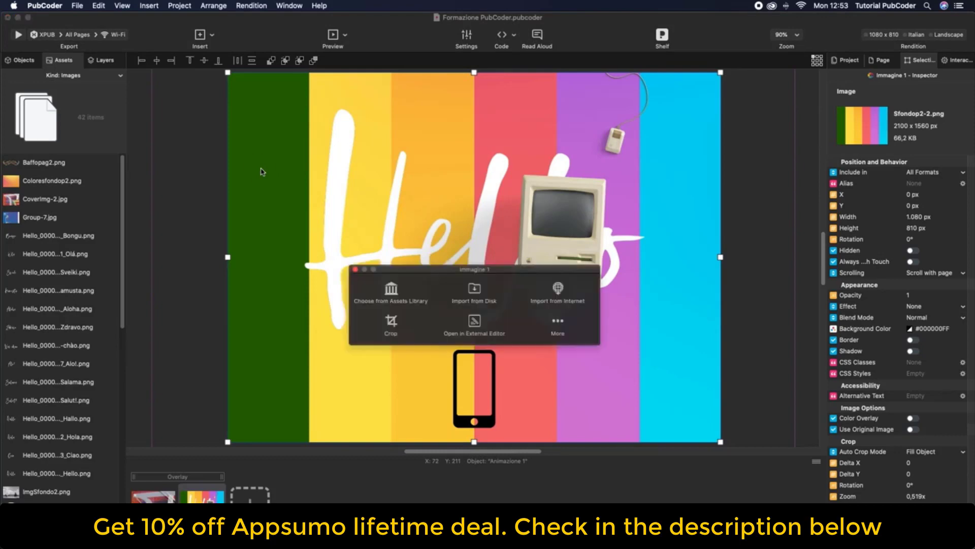
pyautogui.click(474, 322)
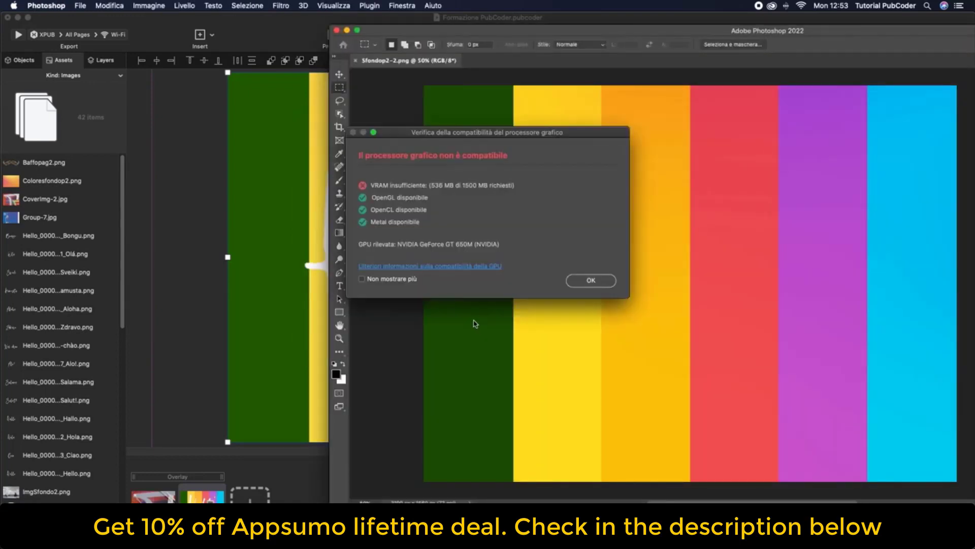
pyautogui.click(577, 279)
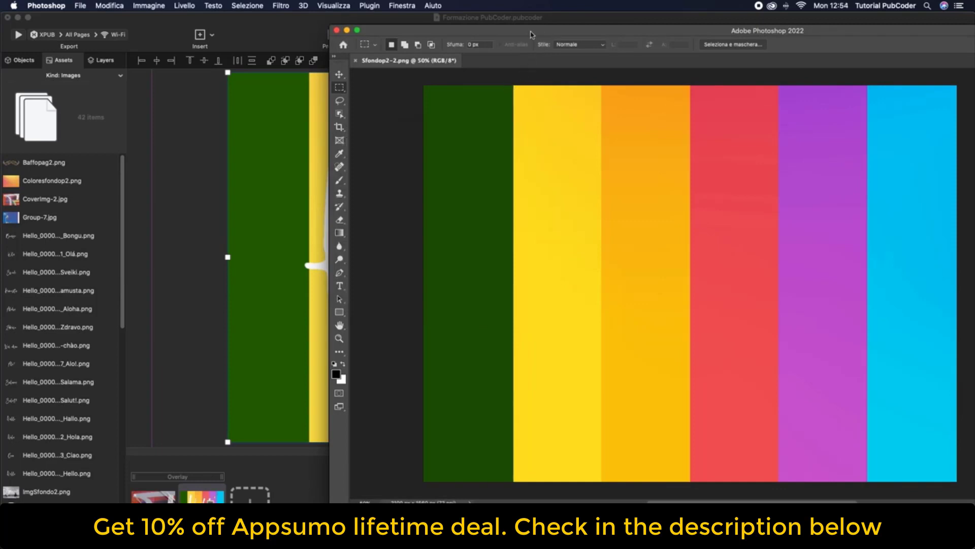
pyautogui.moveTo(531, 32); pyautogui.dragTo(282, 28)
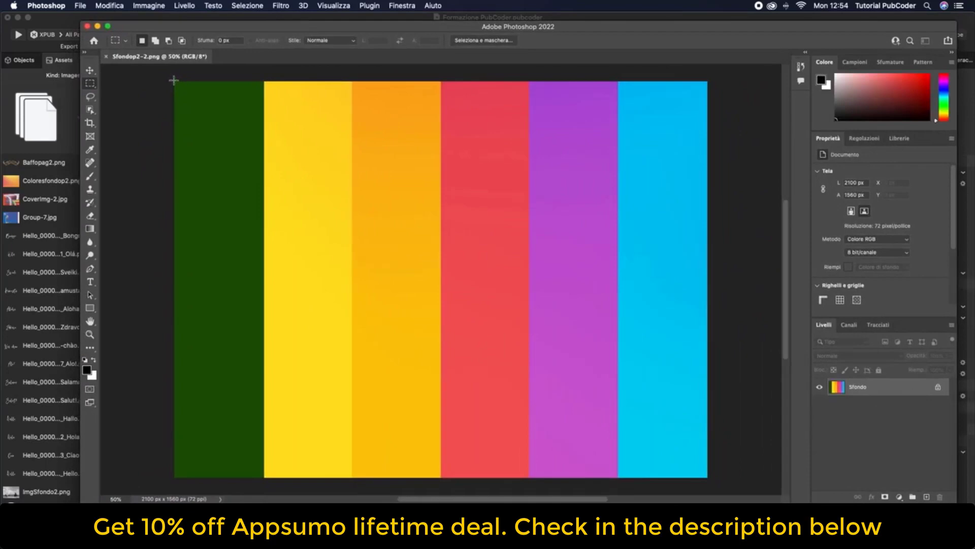
# Select the dark green stripe and cover it with a bright green solid color fill layer.
pyautogui.moveTo(173, 81); pyautogui.dragTo(264, 481)
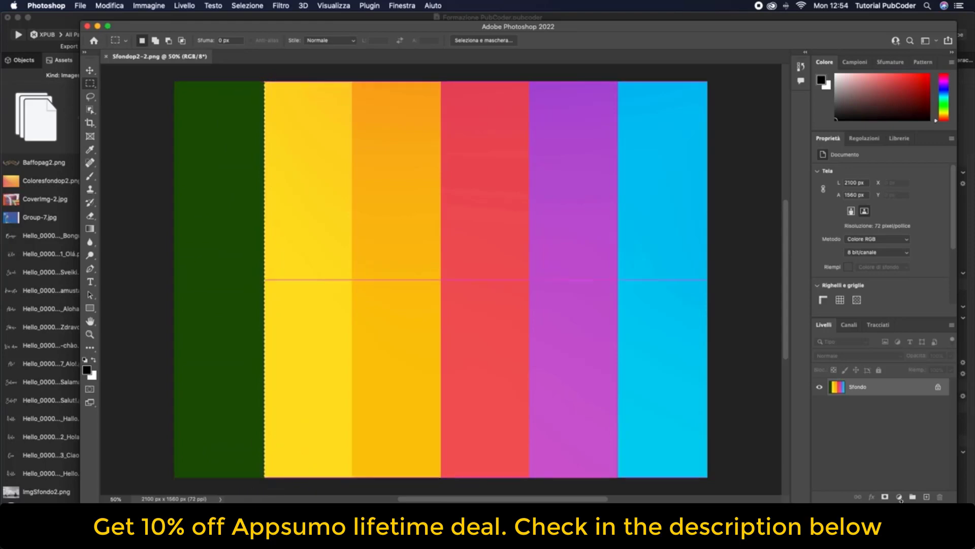
pyautogui.click(901, 501)
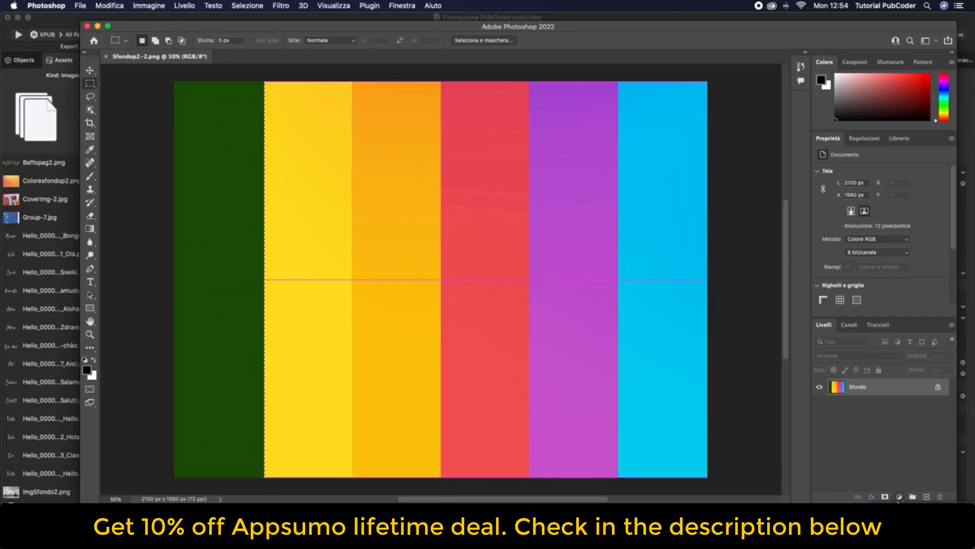
pyautogui.click(500, 295)
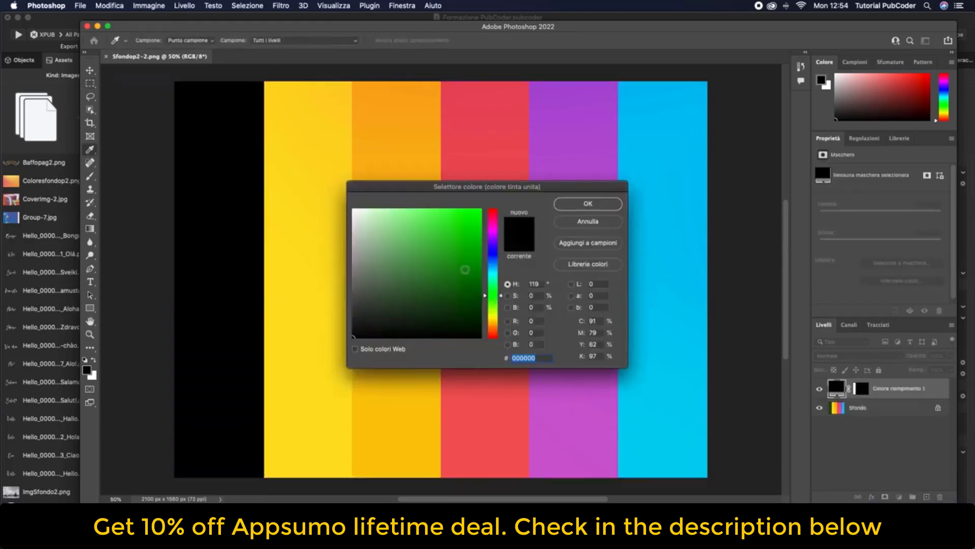
pyautogui.moveTo(470, 239); pyautogui.dragTo(492, 201)
pyautogui.click(604, 204)
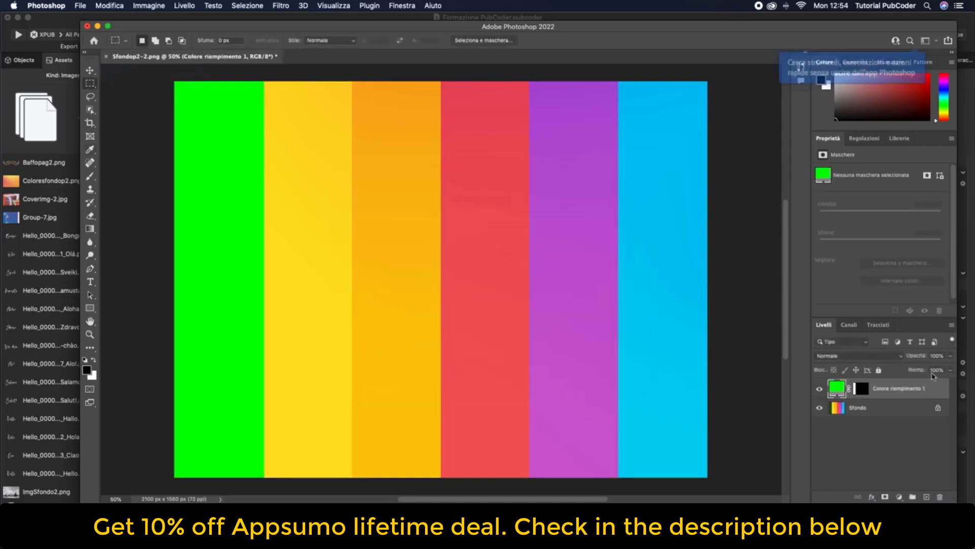
# Merge the green fill layer into the background, save Sfondop2-2.png and switch back to PubCoder.
pyautogui.click(867, 408)
pyautogui.press('BackSpace')
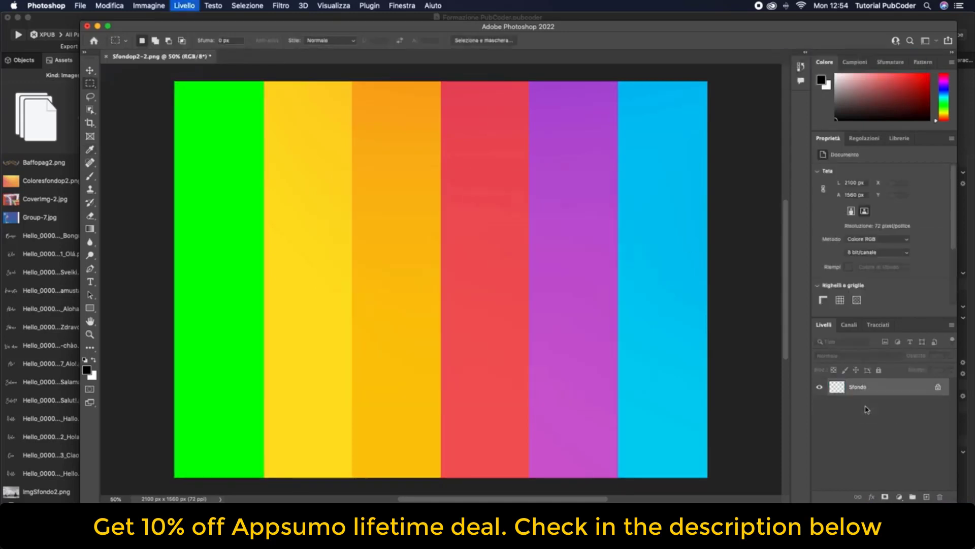
pyautogui.moveTo(272, 26); pyautogui.dragTo(549, 31)
pyautogui.press('super+s')
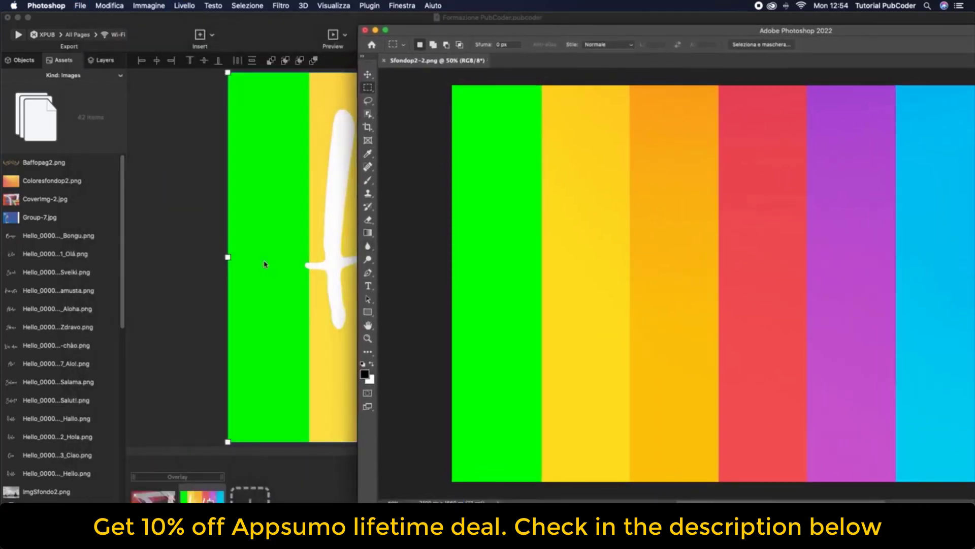
pyautogui.click(264, 264)
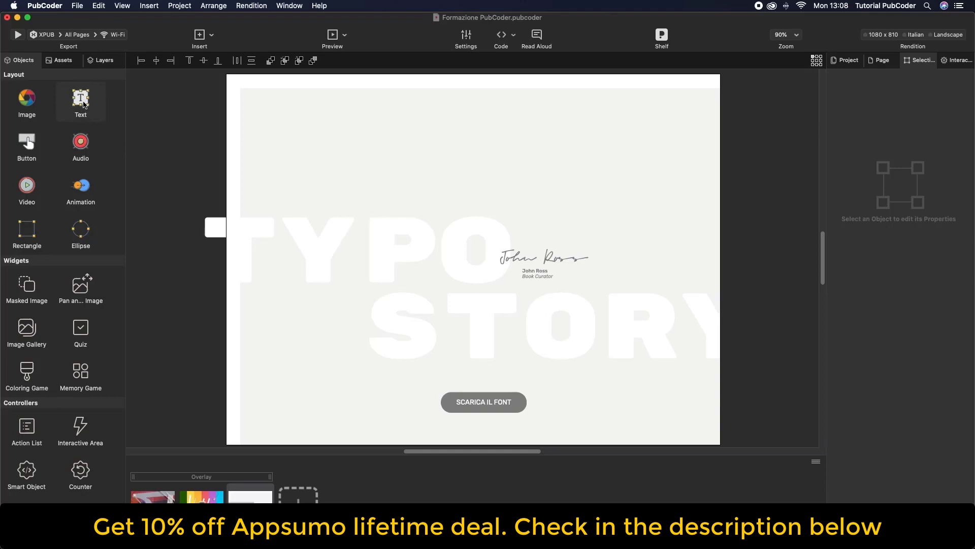
# Add a text object above the signature at about X 656 px, Y 174 px, leave its text editing and select the object.
pyautogui.moveTo(84, 104); pyautogui.dragTo(585, 200)
pyautogui.doubleClick(584, 198)
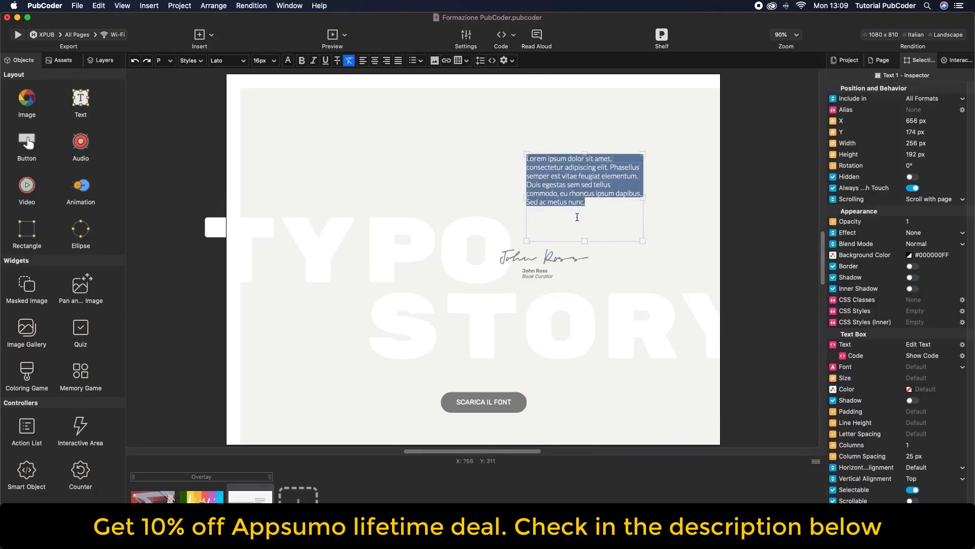
pyautogui.click(659, 226)
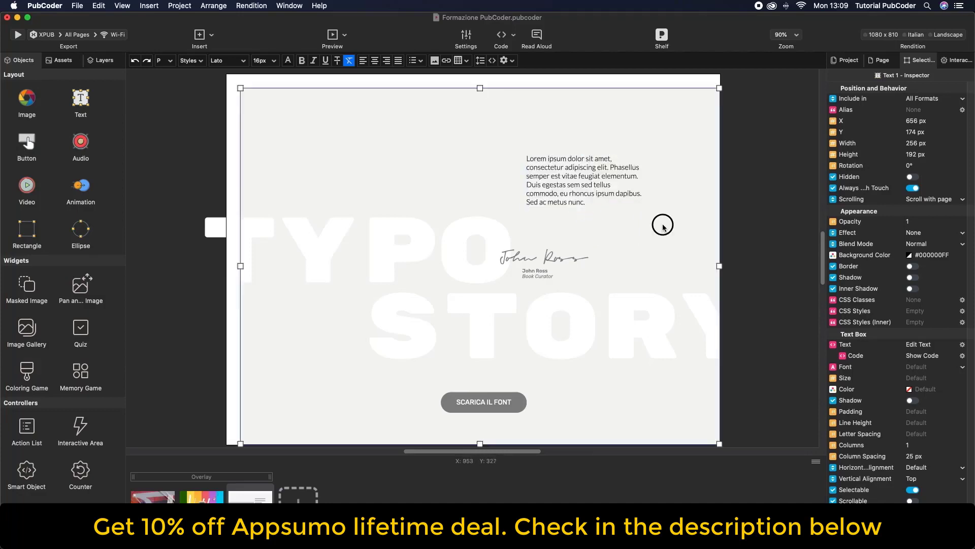
pyautogui.click(589, 195)
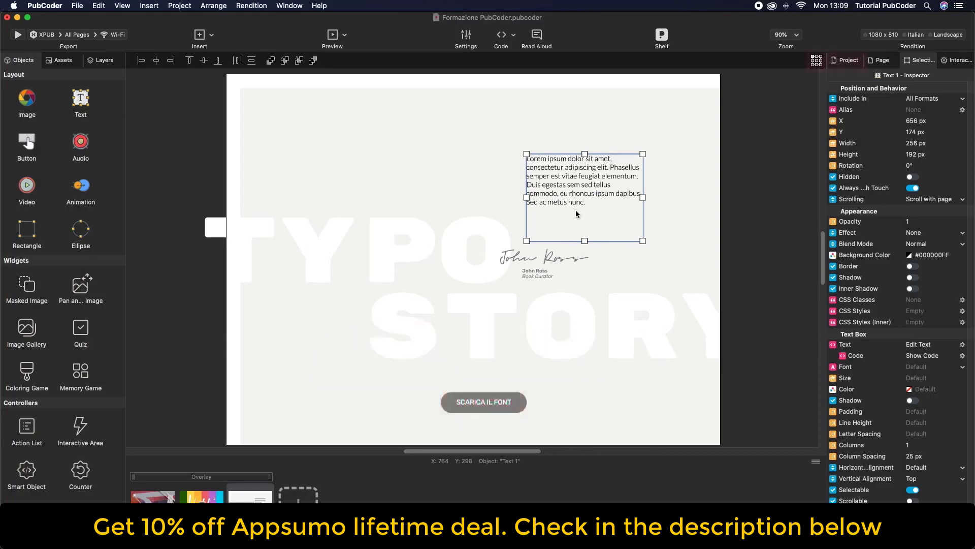
# Set the project's default font to Droid-Serif and add a second text object at about X 178 px, Y 92 px.
pyautogui.click(844, 63)
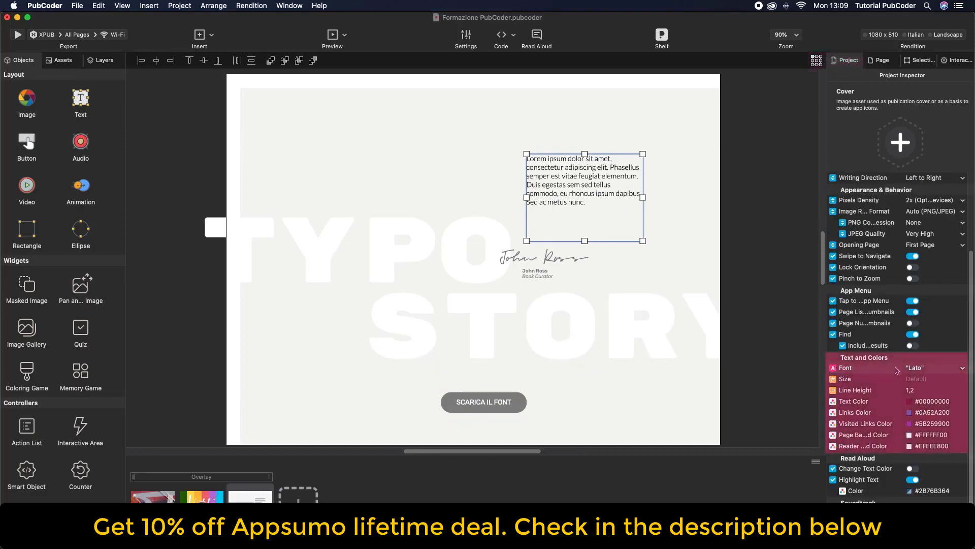
pyautogui.click(910, 372)
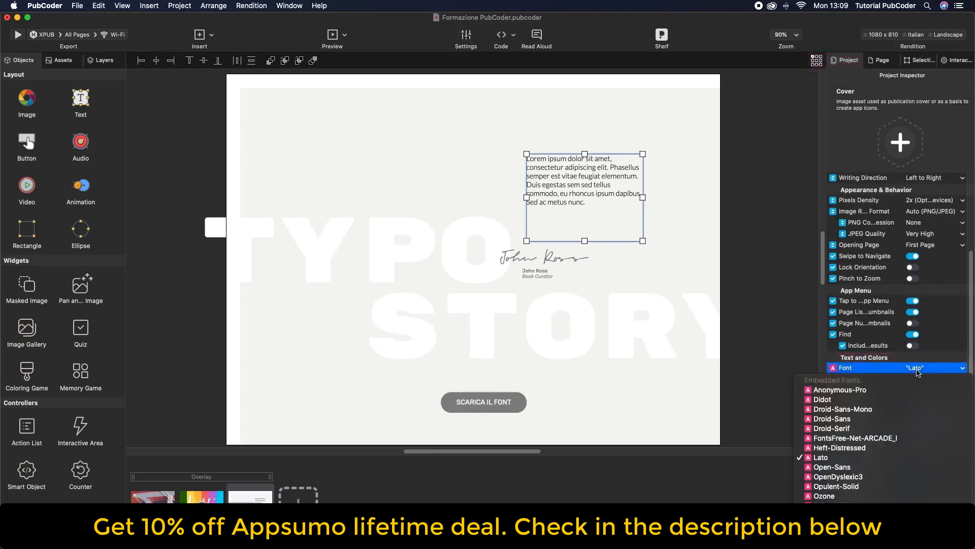
pyautogui.click(853, 429)
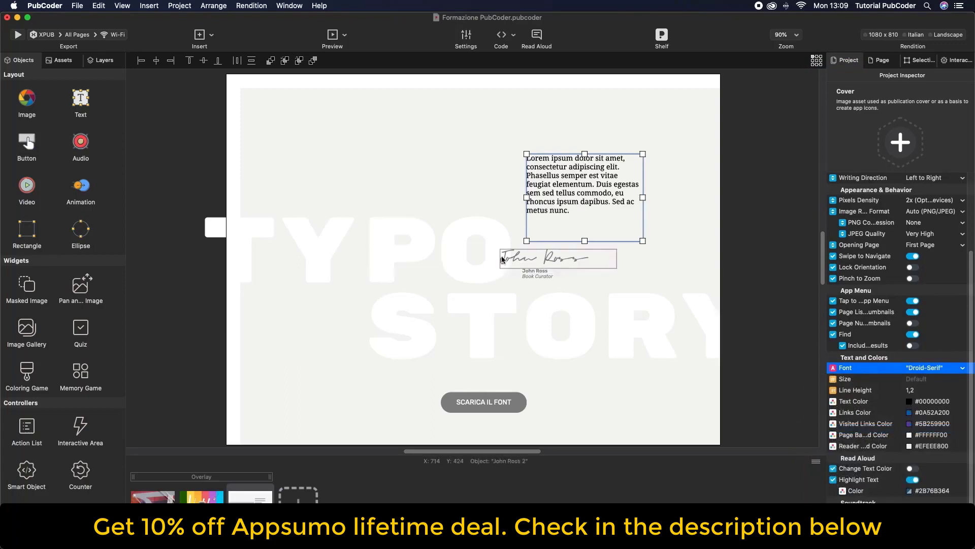
pyautogui.moveTo(81, 101); pyautogui.dragTo(367, 163)
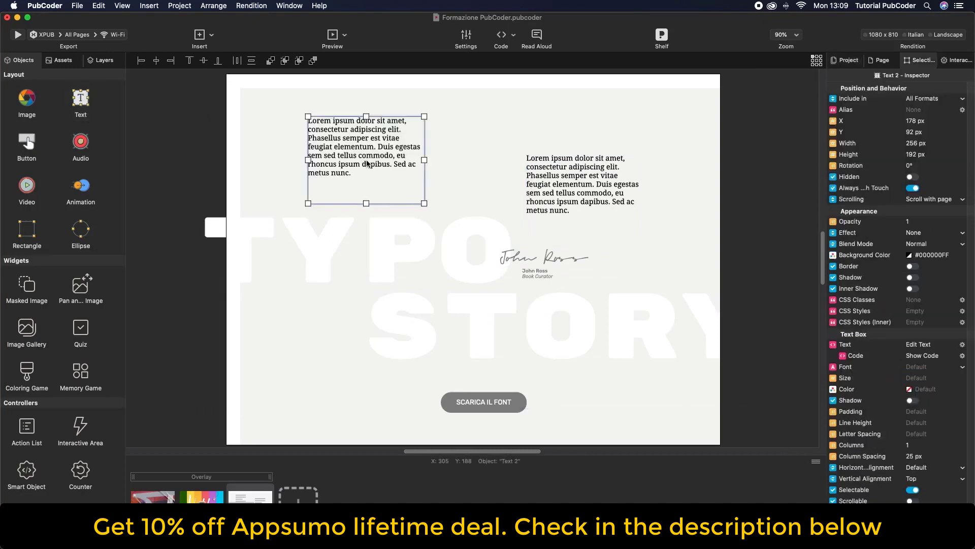
# Review the font, horizontal alignment and vertical alignment options of the text object above the signature.
pyautogui.click(541, 201)
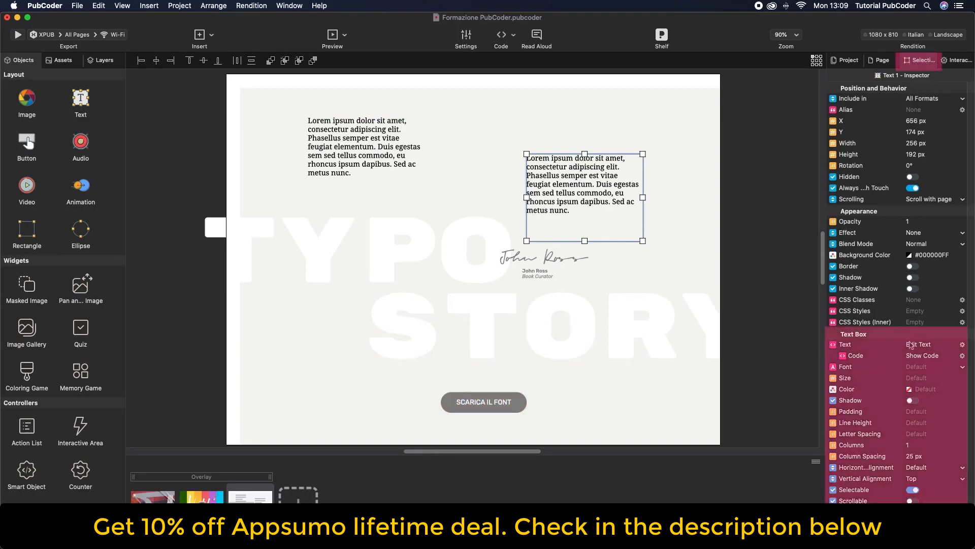
pyautogui.click(922, 368)
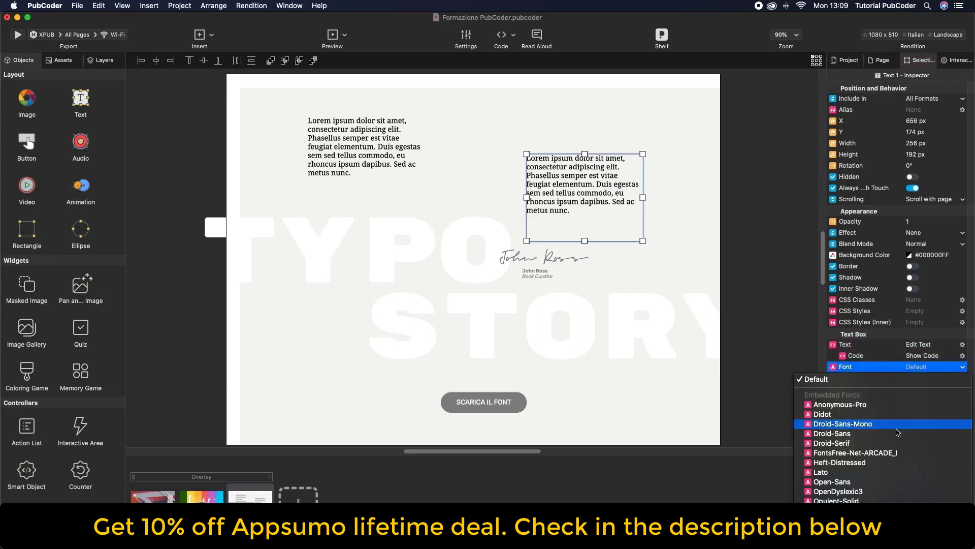
pyautogui.click(926, 373)
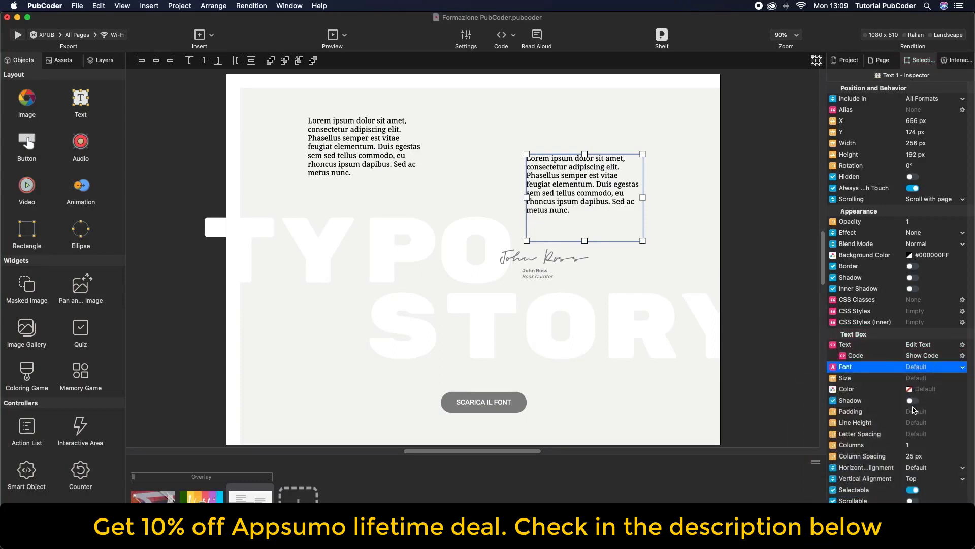
pyautogui.click(912, 468)
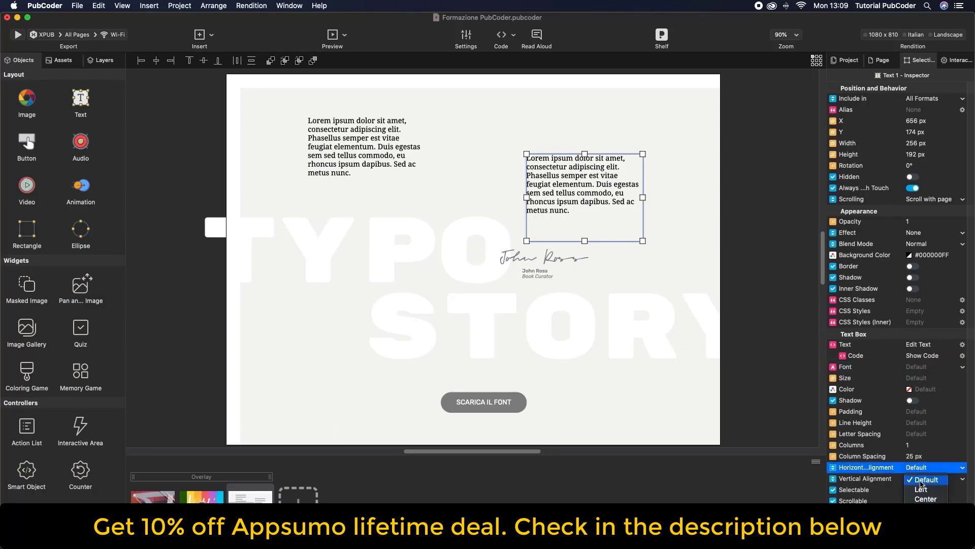
pyautogui.click(922, 470)
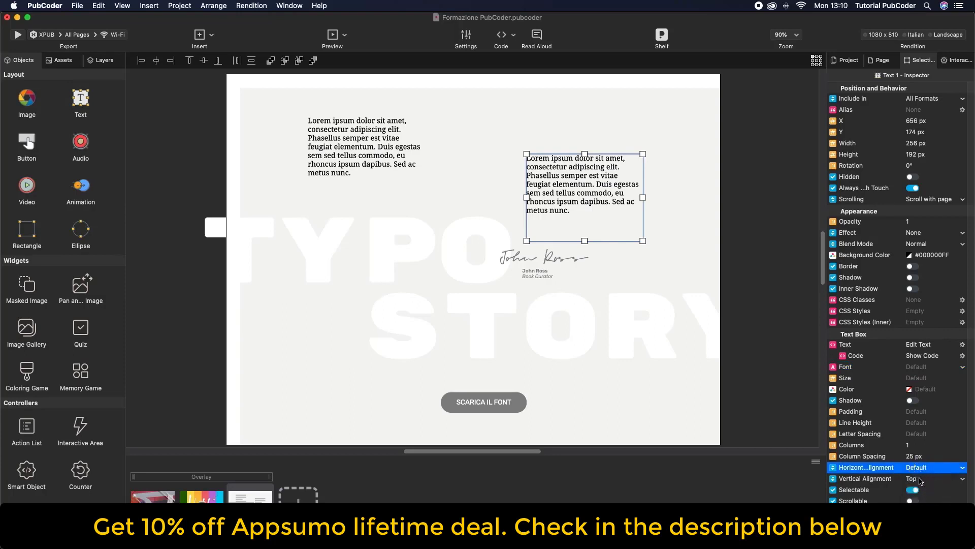
pyautogui.click(920, 479)
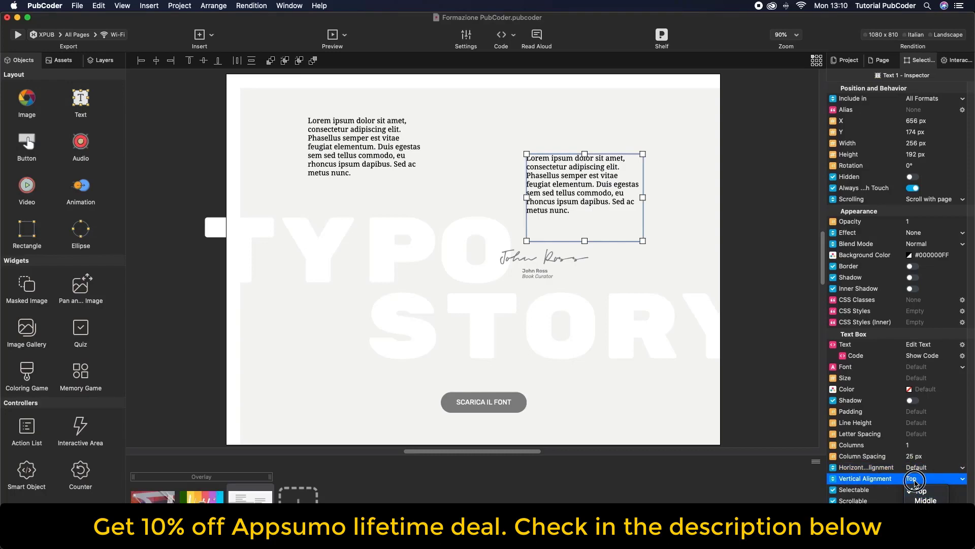
pyautogui.click(919, 490)
pyautogui.click(913, 490)
# Shorten the text object above the signature to about 77 px high and make it scrollable.
pyautogui.click(584, 241)
pyautogui.moveTo(584, 241); pyautogui.dragTo(584, 188)
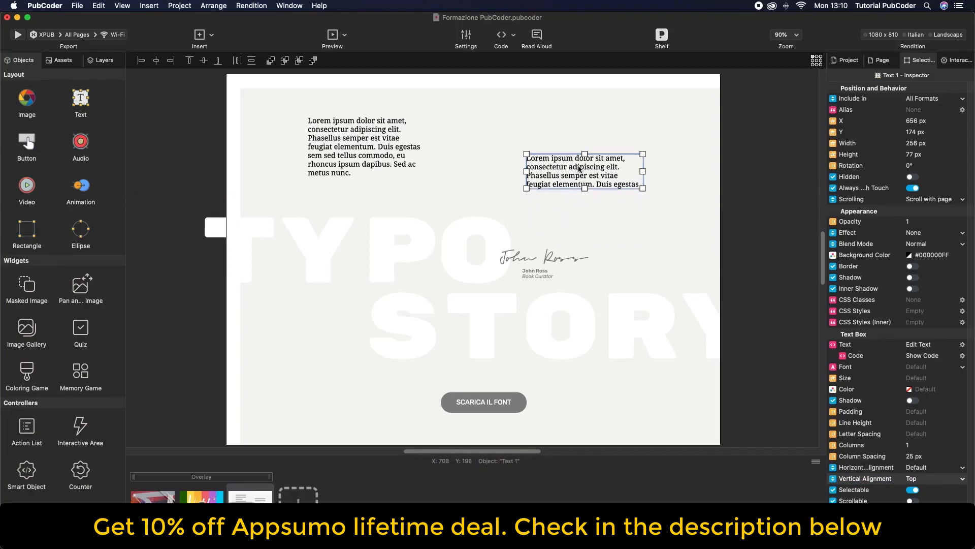
pyautogui.click(927, 501)
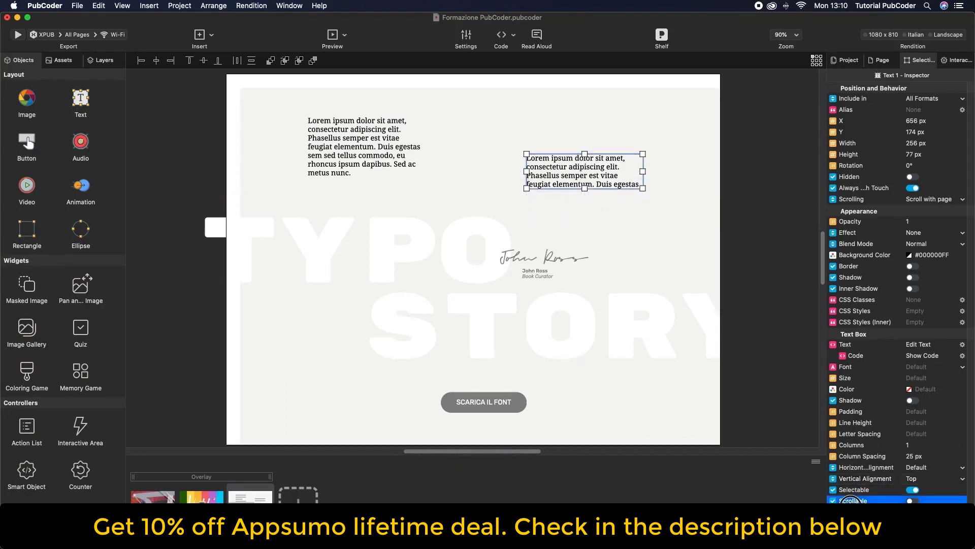
pyautogui.click(914, 501)
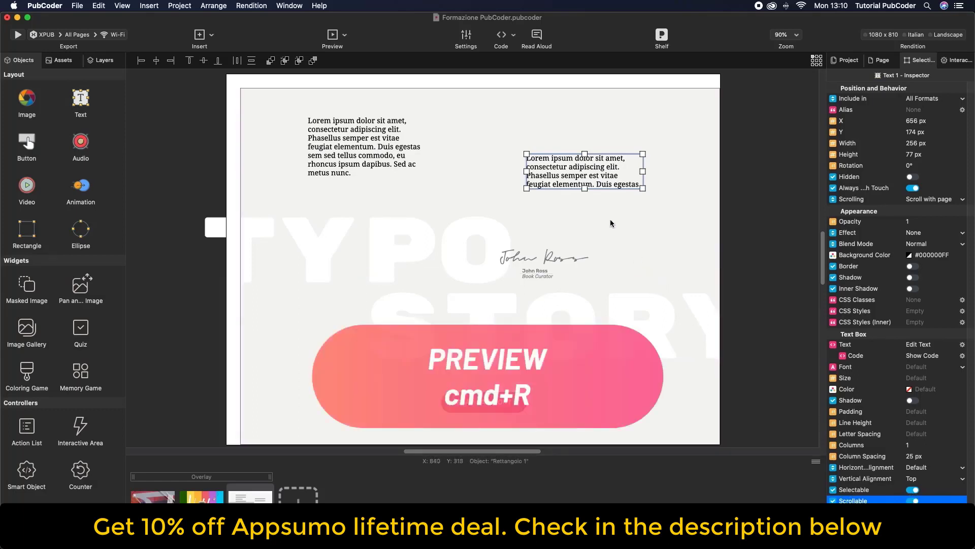
# Preview the page, test scrolling inside the shortened text object and close the preview.
pyautogui.press('super+r')
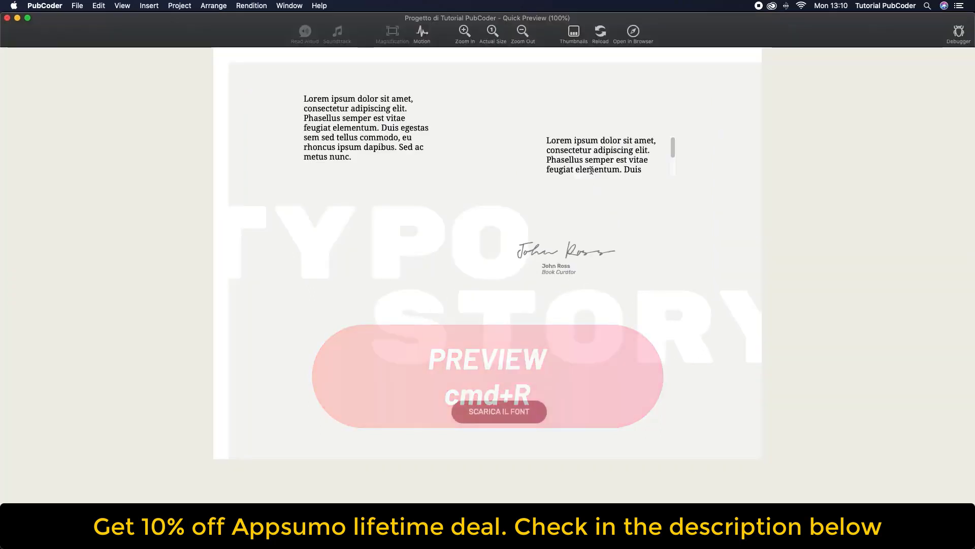
pyautogui.scroll(-3, 590, 158)
pyautogui.scroll(3, 590, 158)
pyautogui.scroll(-3, 590, 159)
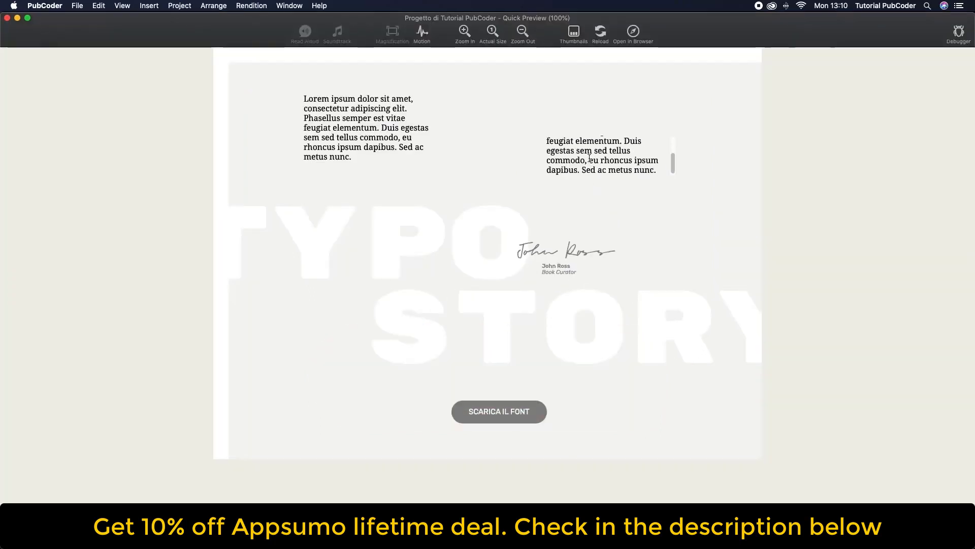
pyautogui.scroll(3, 590, 158)
pyautogui.scroll(-3, 588, 158)
pyautogui.scroll(3, 587, 158)
pyautogui.scroll(-3, 587, 157)
pyautogui.scroll(3, 587, 157)
pyautogui.scroll(-3, 587, 158)
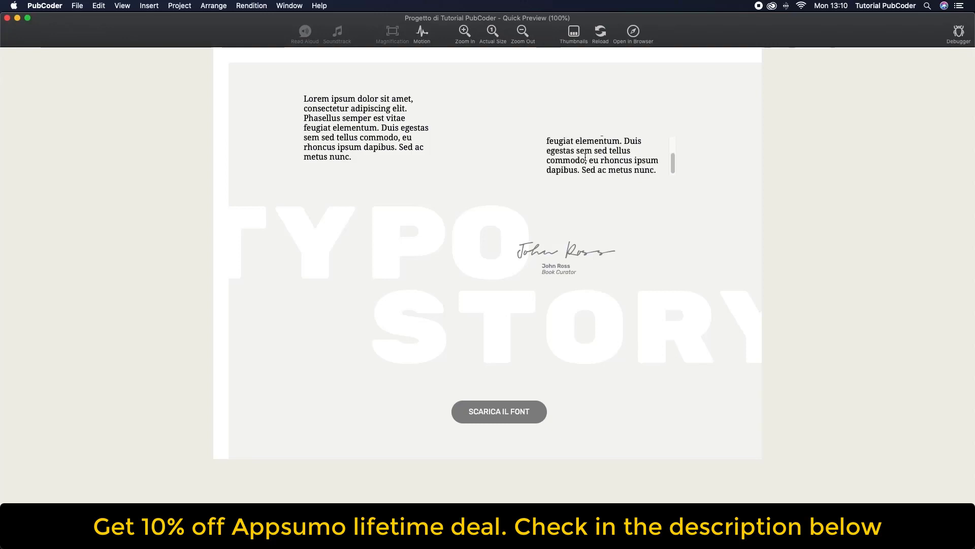
pyautogui.click(7, 18)
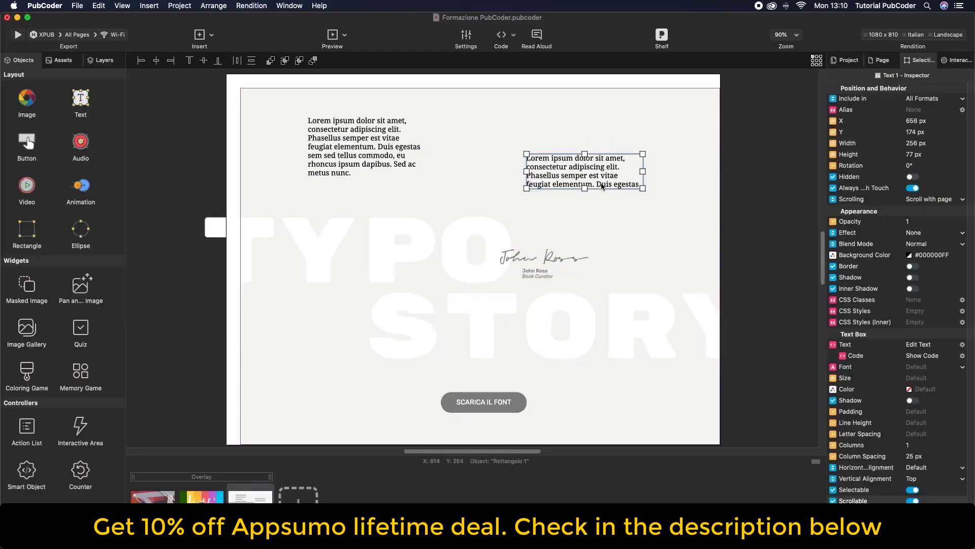
# Enlarge the scrollable text object to about 154 px high and set its first sentence in Tinos at 26 px.
pyautogui.moveTo(584, 188); pyautogui.dragTo(585, 223)
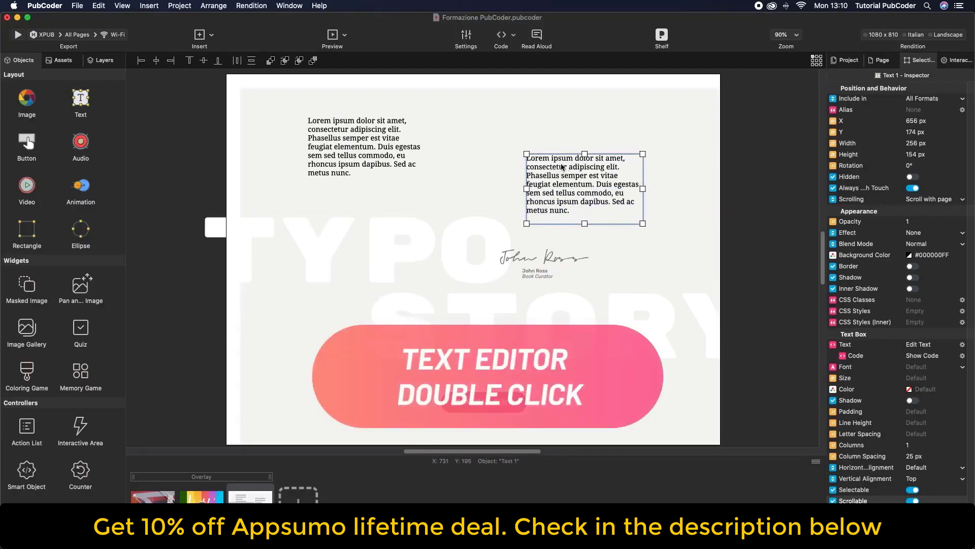
pyautogui.doubleClick(562, 167)
pyautogui.click(620, 166)
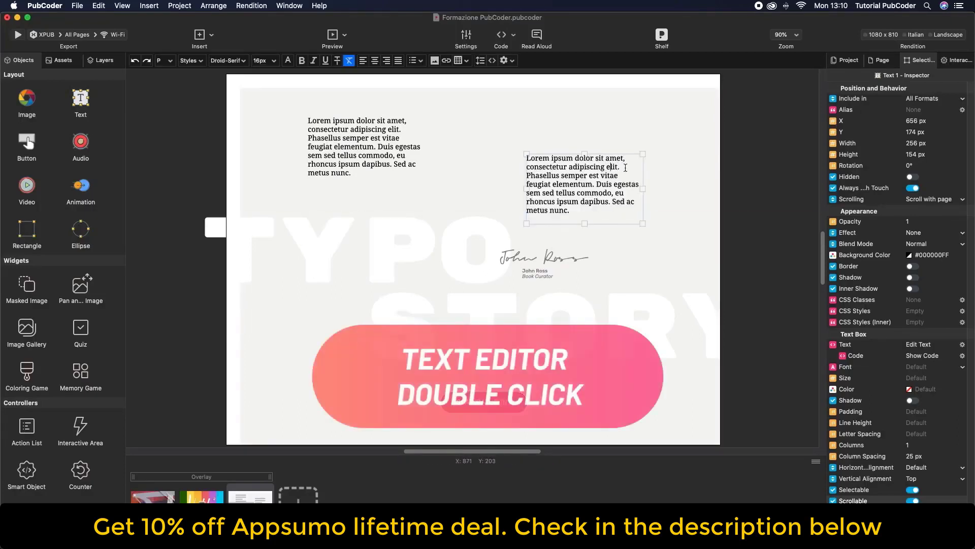
pyautogui.moveTo(621, 166); pyautogui.dragTo(525, 157)
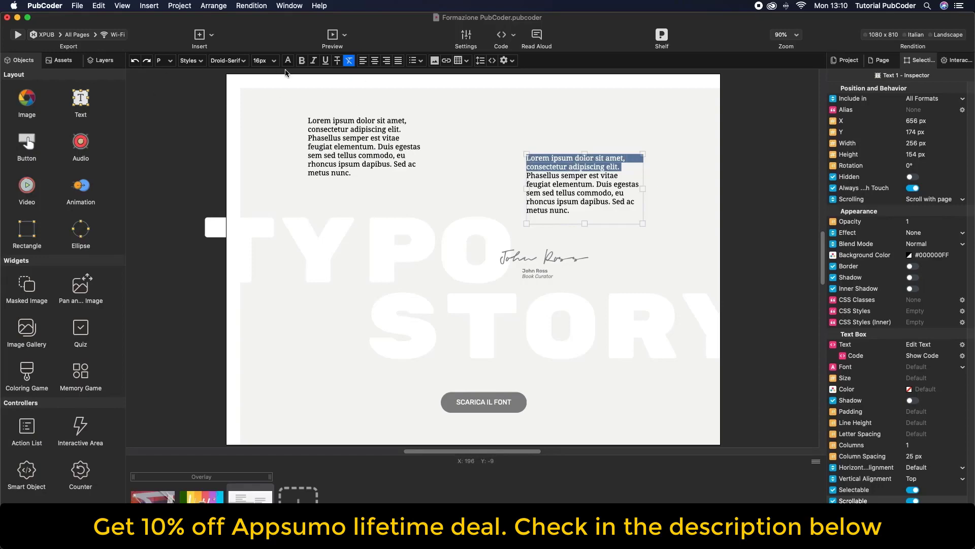
pyautogui.click(216, 62)
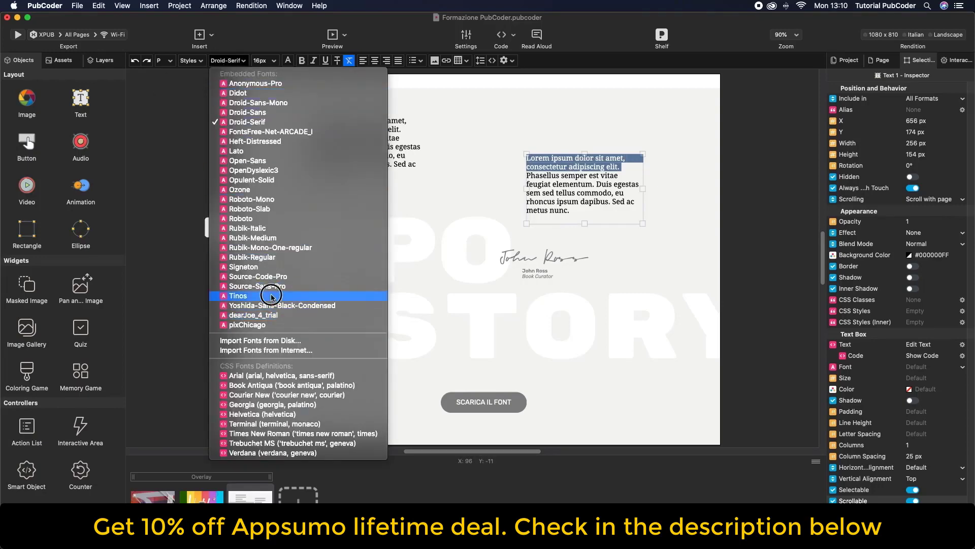
pyautogui.click(262, 287)
pyautogui.click(264, 62)
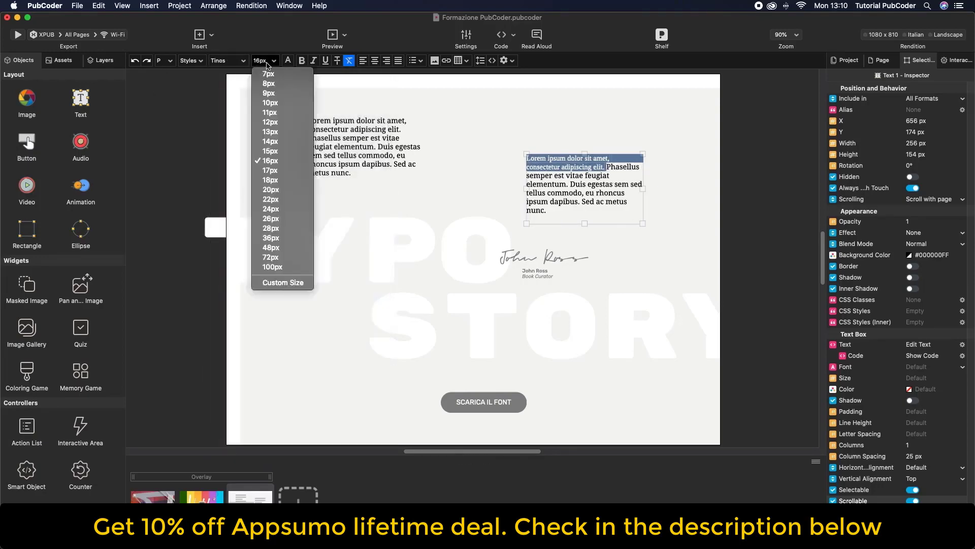
pyautogui.click(278, 222)
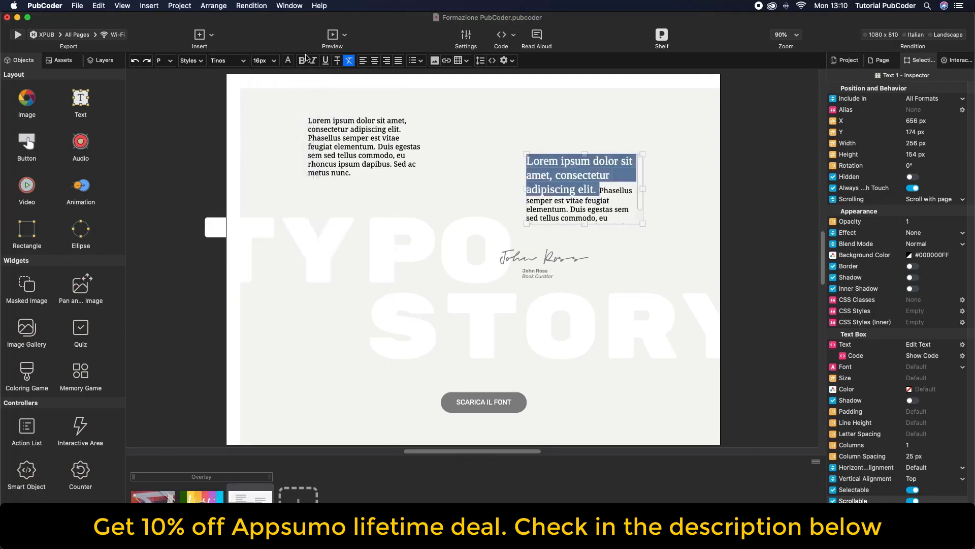
# Color the selected first sentence pure red and make it bold, italic and underlined.
pyautogui.click(288, 61)
pyautogui.moveTo(486, 200); pyautogui.dragTo(540, 224)
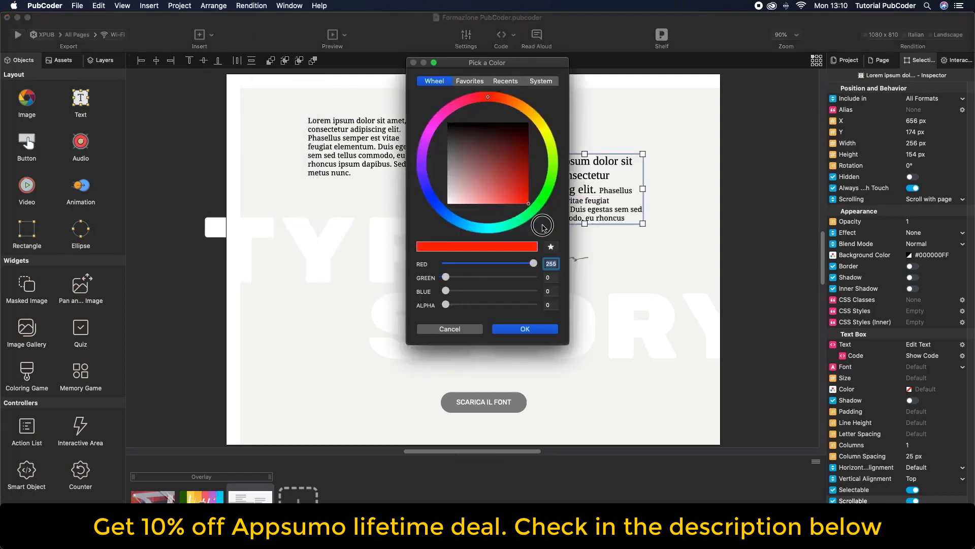
pyautogui.click(525, 328)
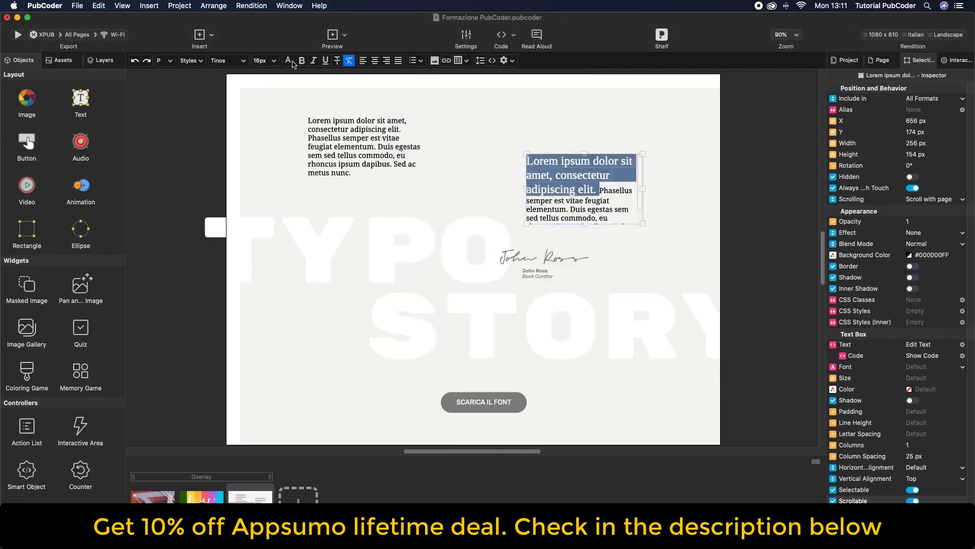
pyautogui.click(301, 61)
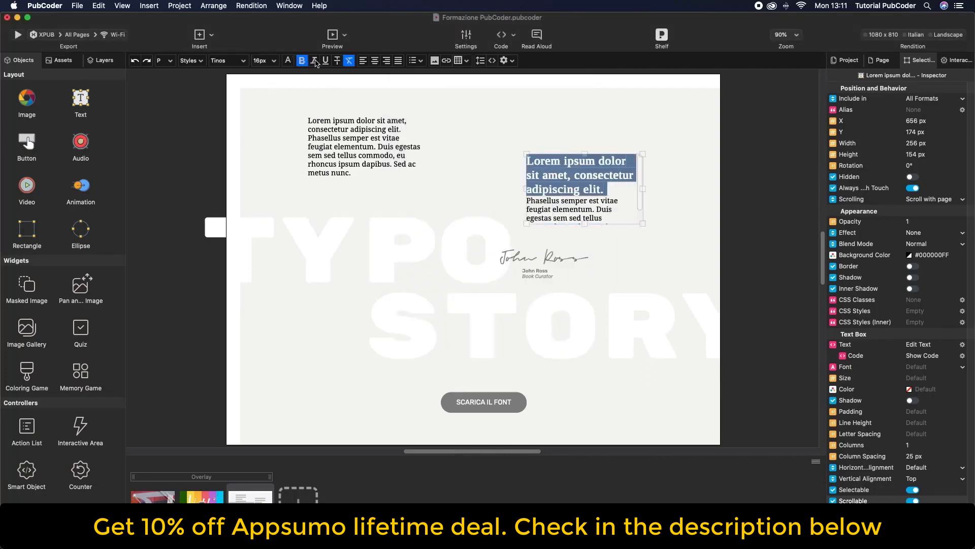
pyautogui.click(315, 61)
pyautogui.click(325, 62)
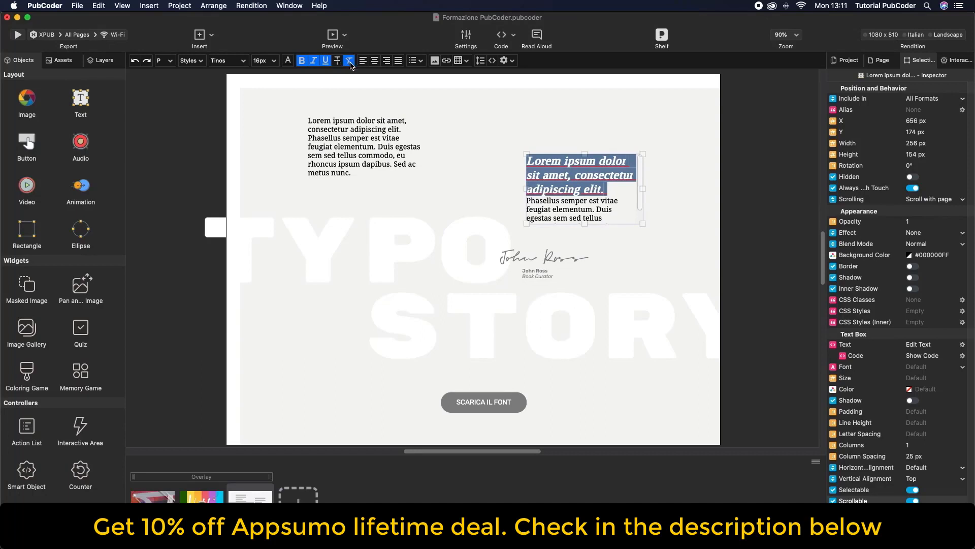
# Clear the formatting of the selected sentence and review the available bullet and numbering styles.
pyautogui.click(350, 62)
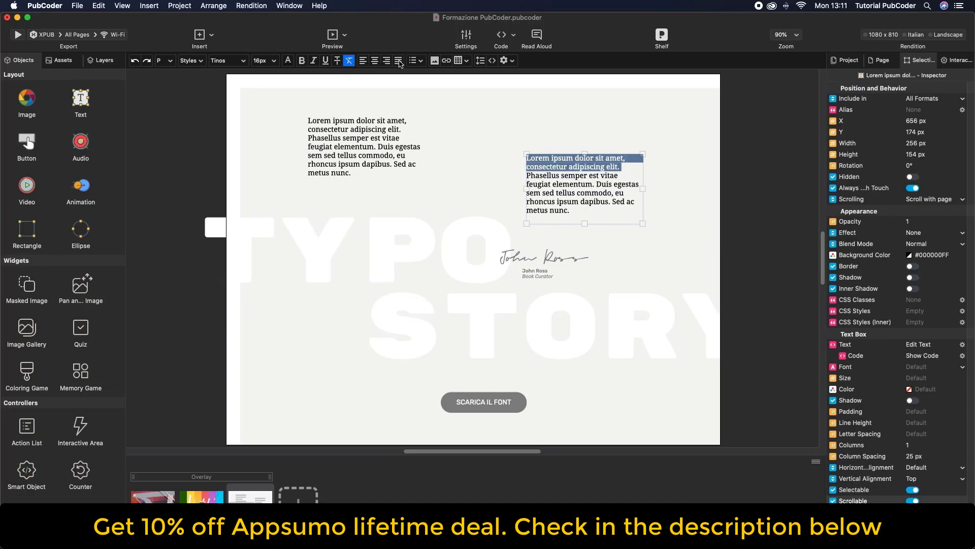
pyautogui.click(414, 60)
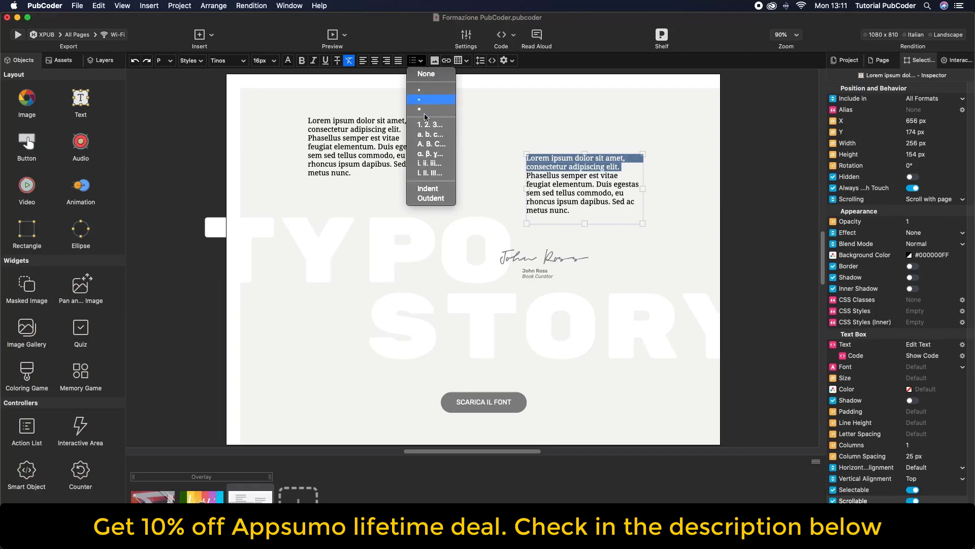
pyautogui.click(413, 63)
pyautogui.click(412, 63)
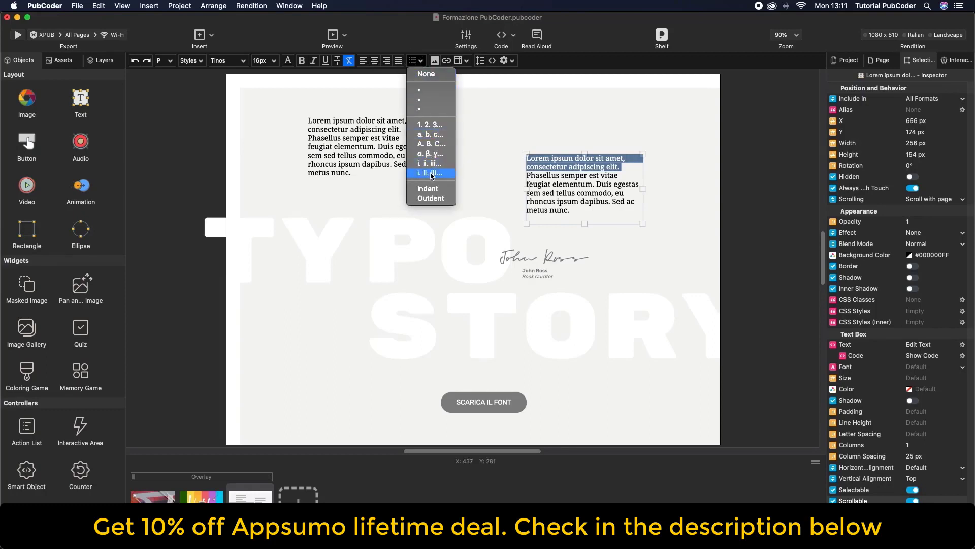
pyautogui.click(413, 61)
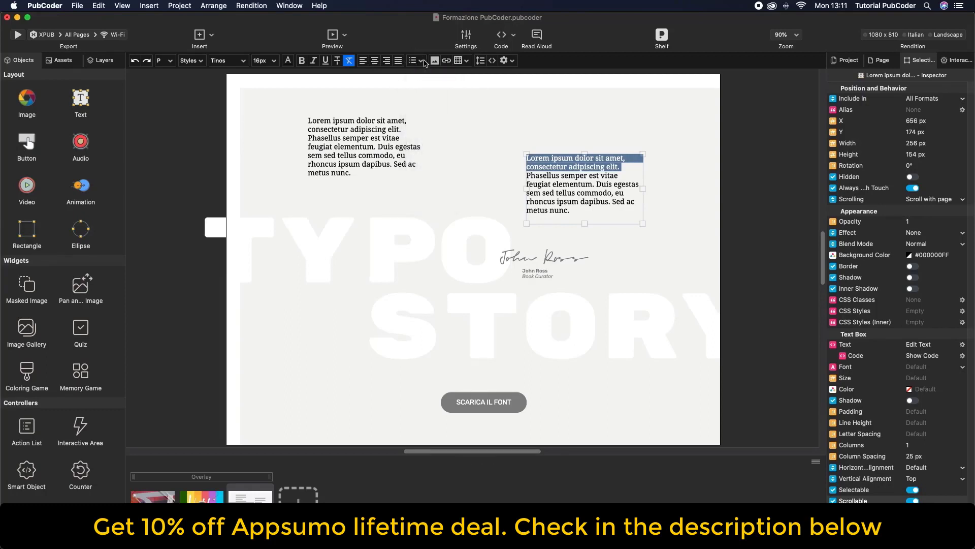
# Review the source, image list, description and dimension settings for inserting an image into the text, and leave without inserting one.
pyautogui.click(434, 61)
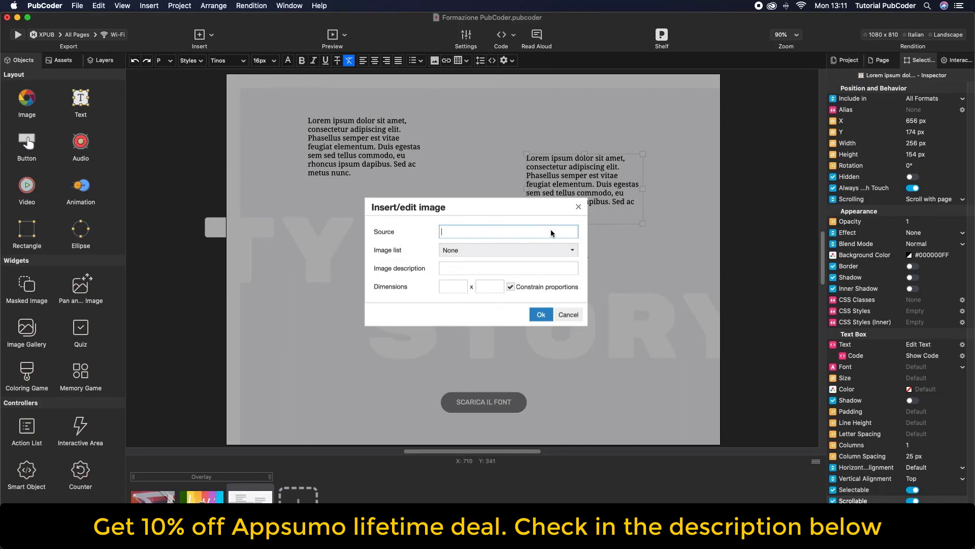
pyautogui.click(543, 253)
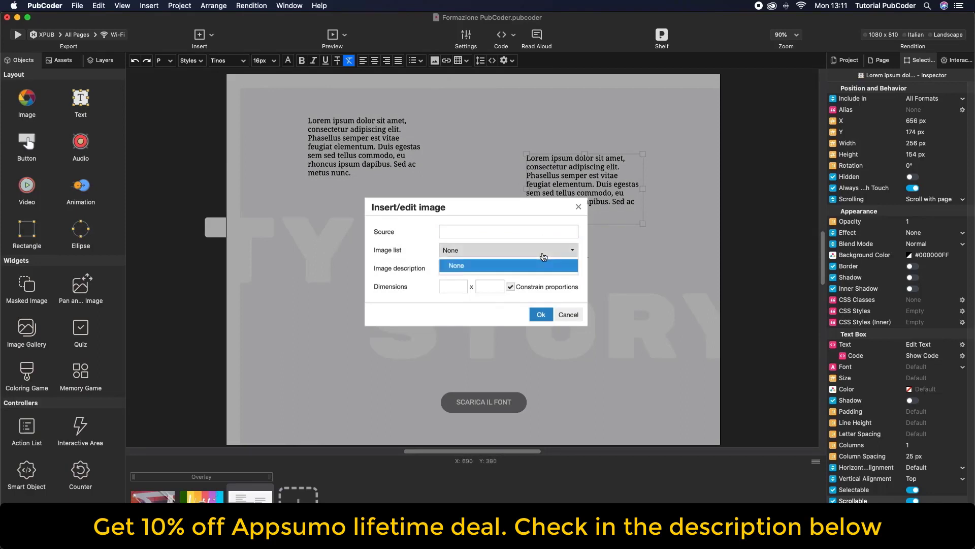
pyautogui.click(543, 256)
pyautogui.click(534, 268)
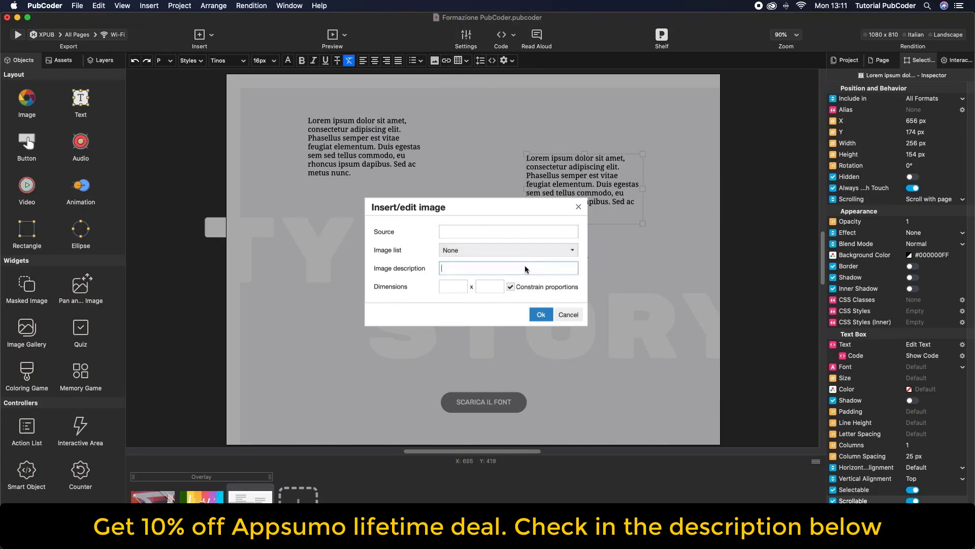
pyautogui.click(449, 288)
pyautogui.click(567, 315)
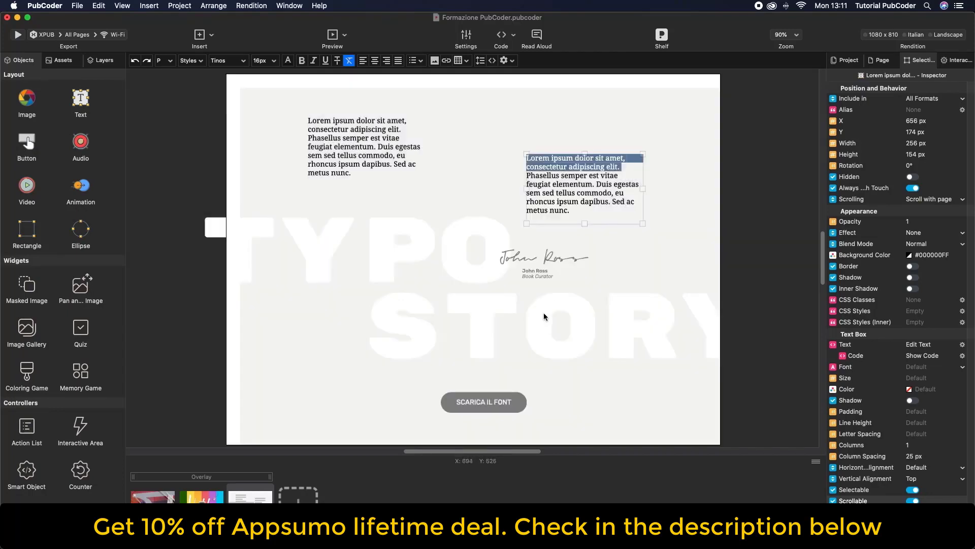
pyautogui.click(445, 62)
pyautogui.moveTo(492, 196); pyautogui.dragTo(488, 227)
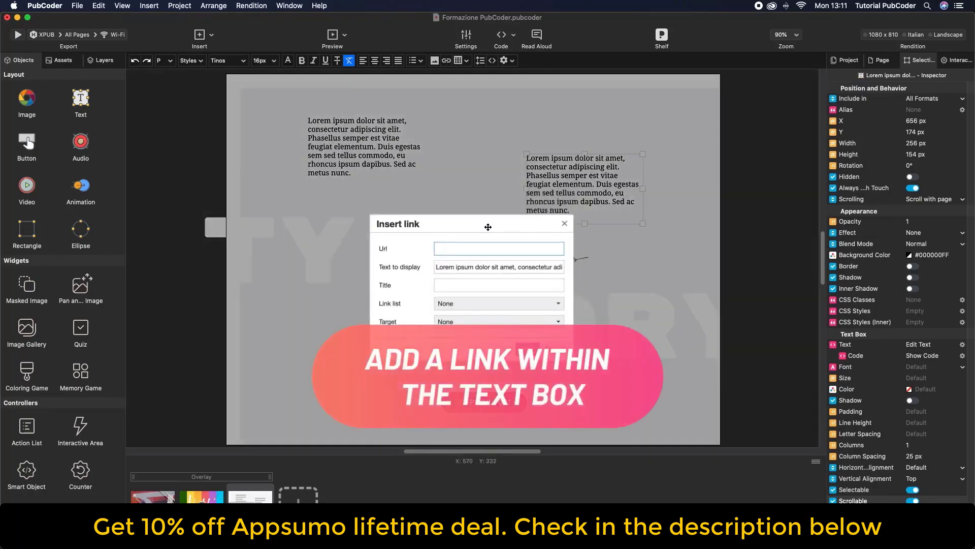
pyautogui.write('www.pubcoder.com')
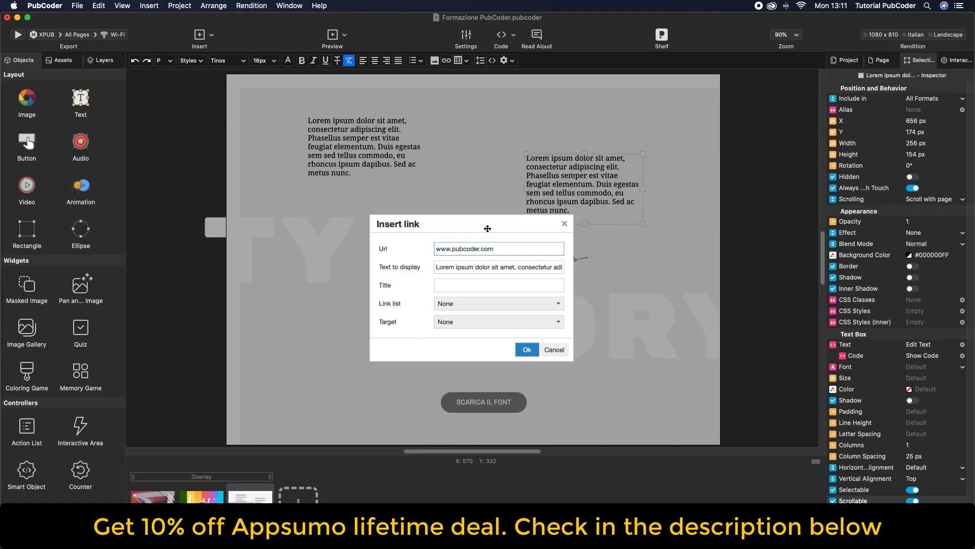
pyautogui.click(470, 304)
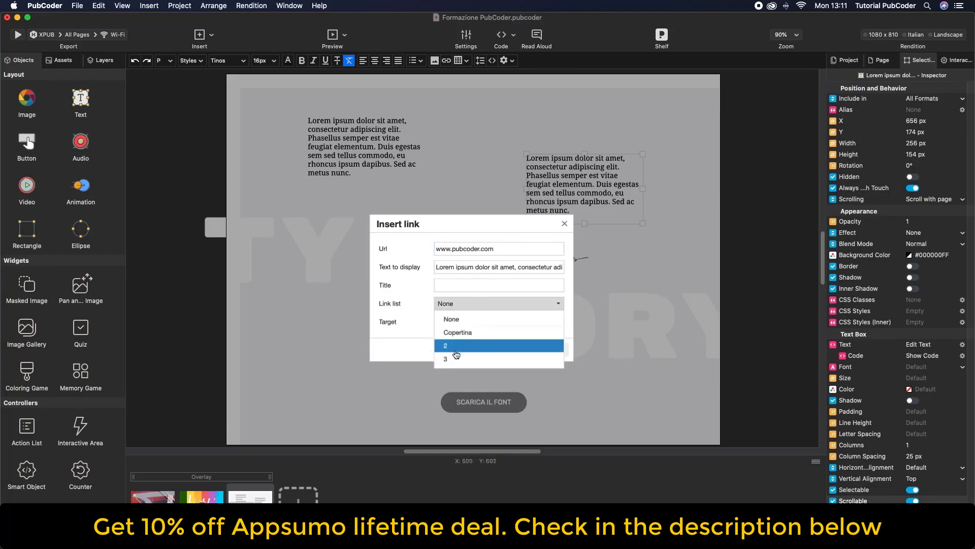
pyautogui.click(455, 305)
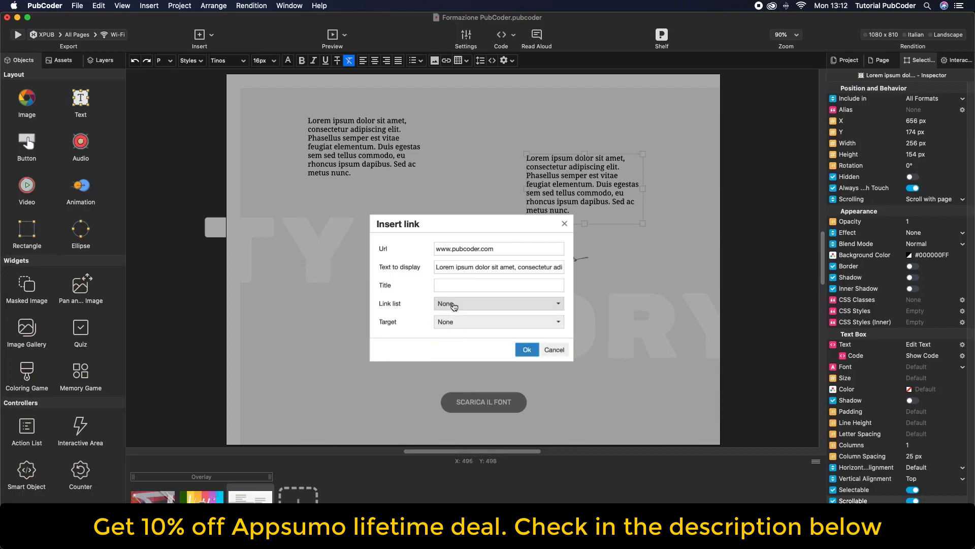
pyautogui.click(449, 323)
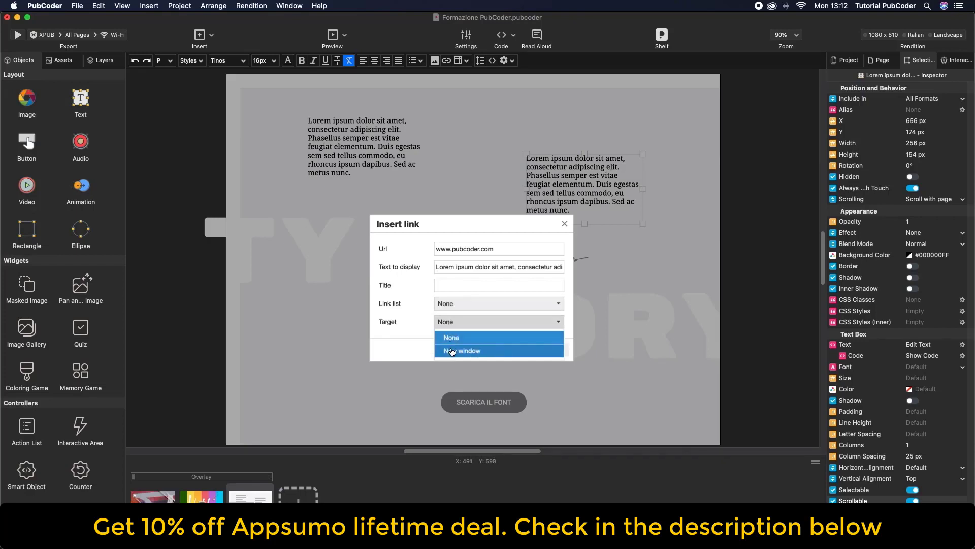
pyautogui.click(453, 350)
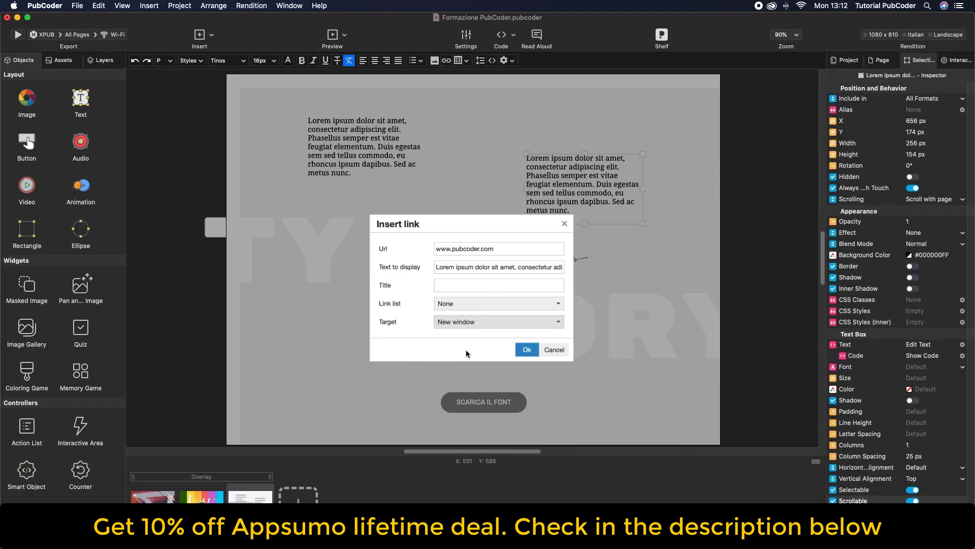
pyautogui.click(527, 350)
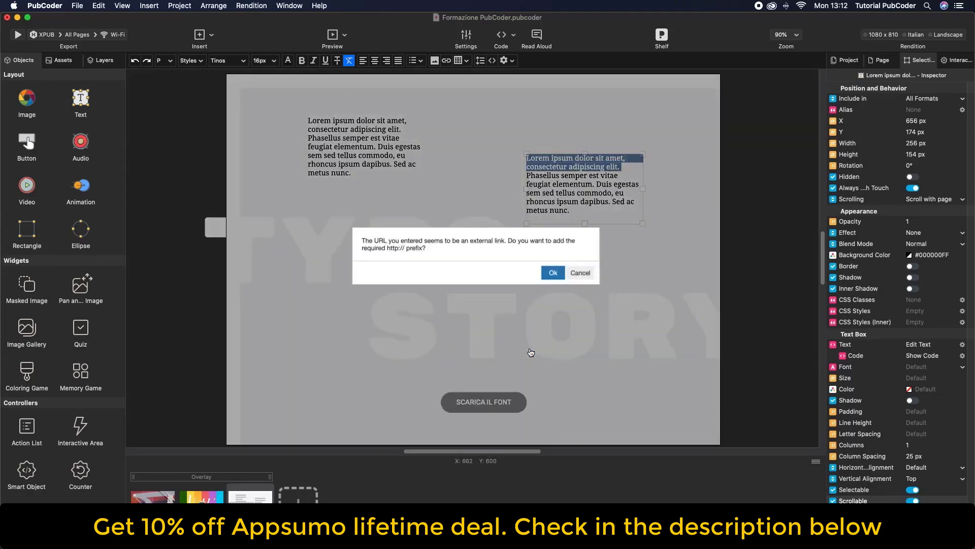
pyautogui.click(552, 274)
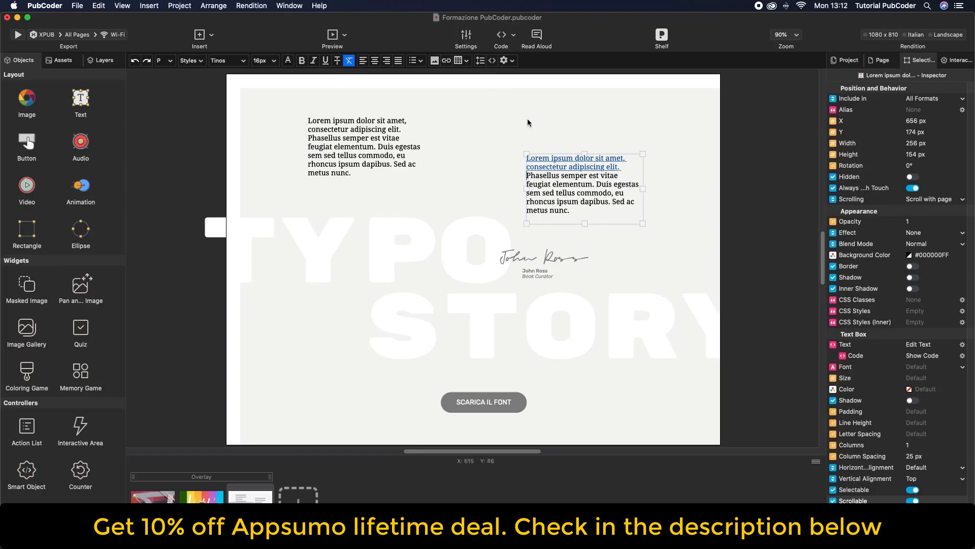
# Review the table and line height options for the text object, and inspect its HTML code without changing it.
pyautogui.click(468, 62)
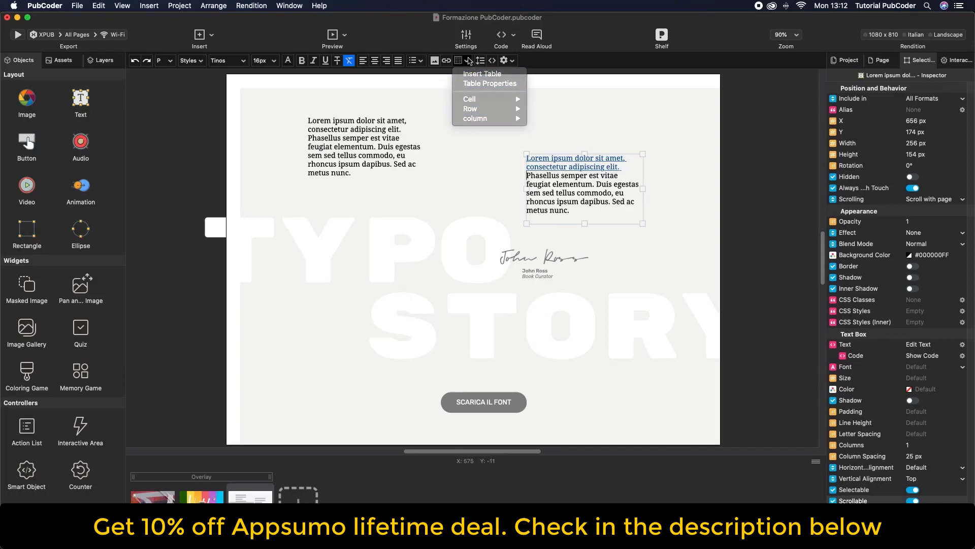
pyautogui.click(480, 60)
pyautogui.click(555, 235)
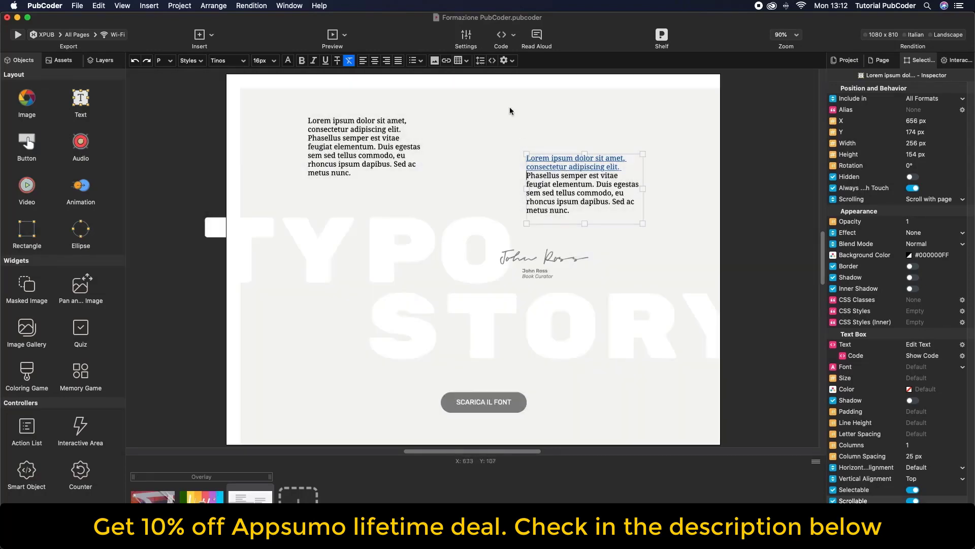
pyautogui.click(493, 62)
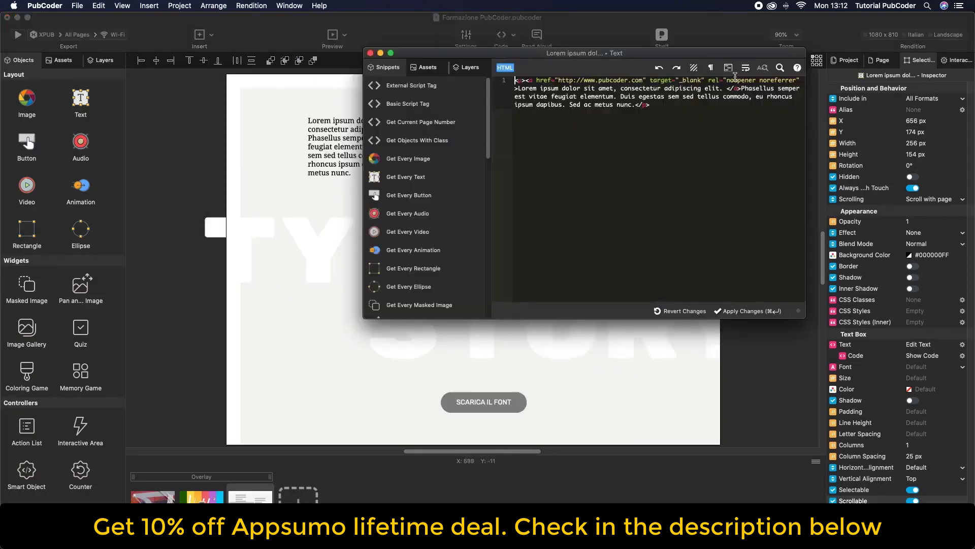
pyautogui.click(371, 53)
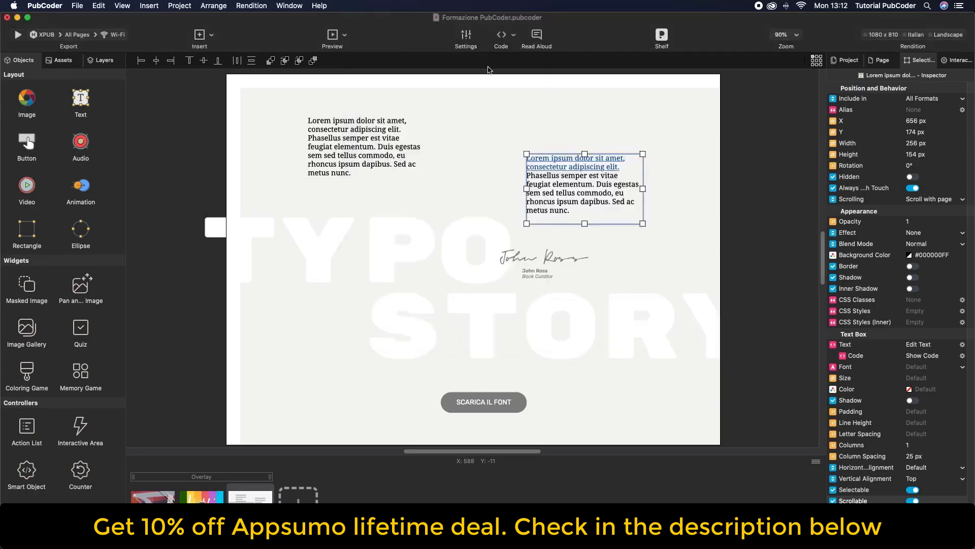
# Select all the text in the linked text object, review the additional format and insert options, and leave text editing.
pyautogui.doubleClick(564, 200)
pyautogui.press('super+a')
pyautogui.click(504, 61)
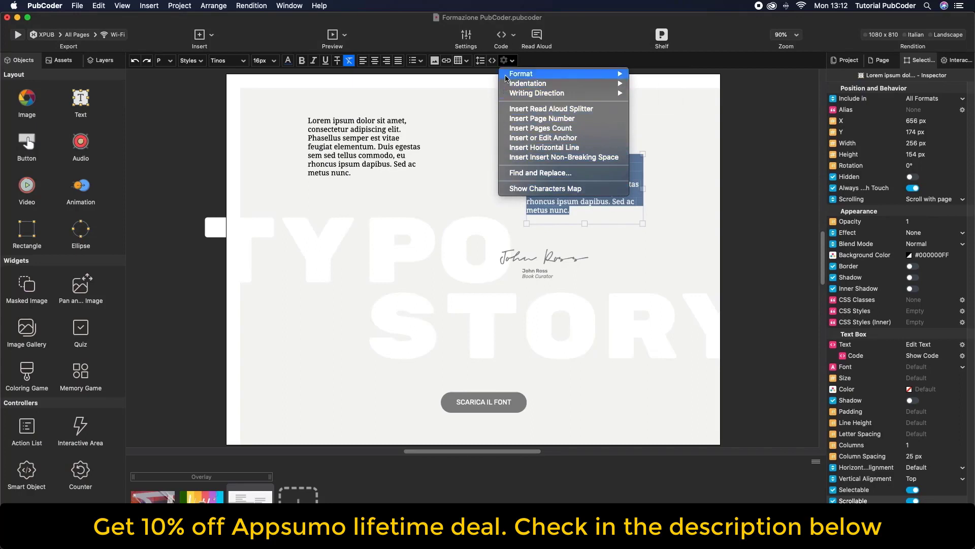
pyautogui.press('Escape')
pyautogui.click(506, 169)
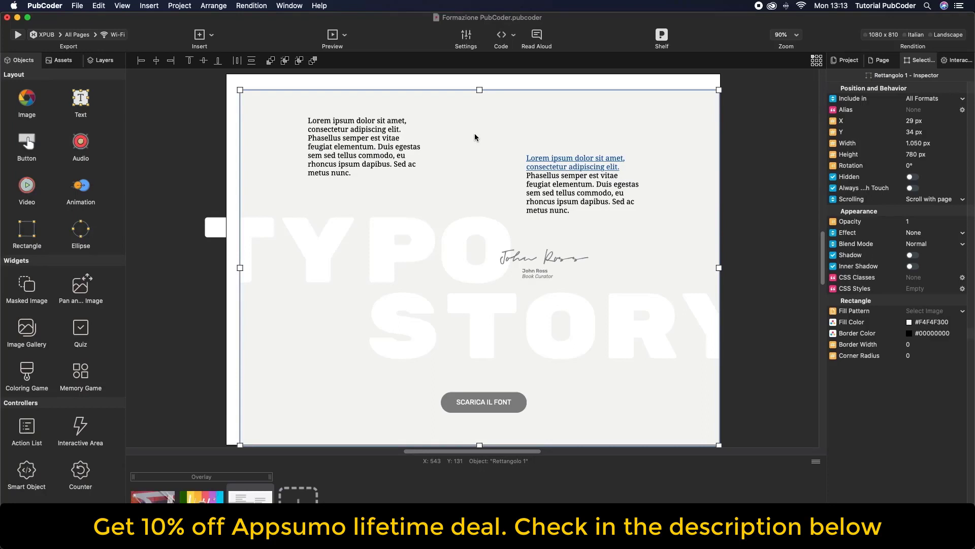
# Show the project's font assets, browse the system font files available for import, and cancel without importing any.
pyautogui.click(63, 60)
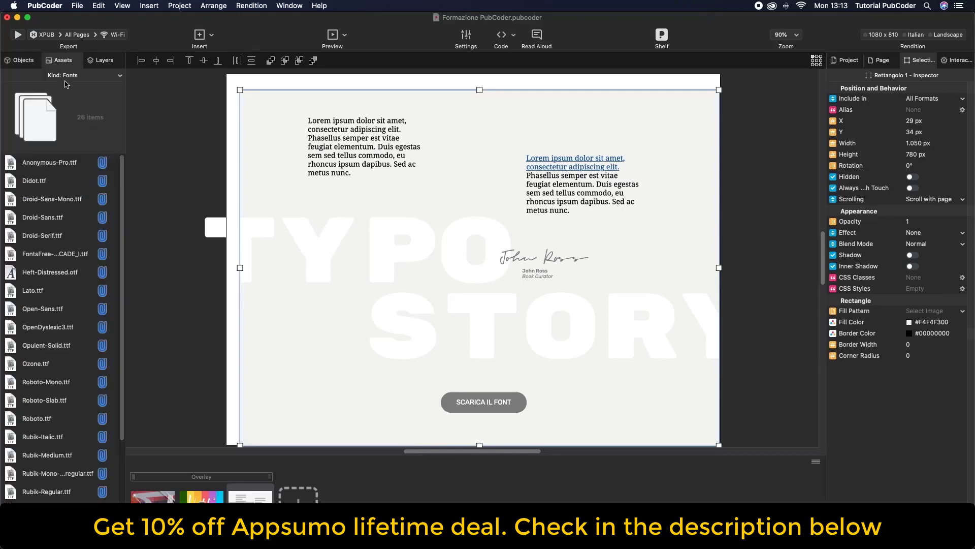
pyautogui.click(68, 77)
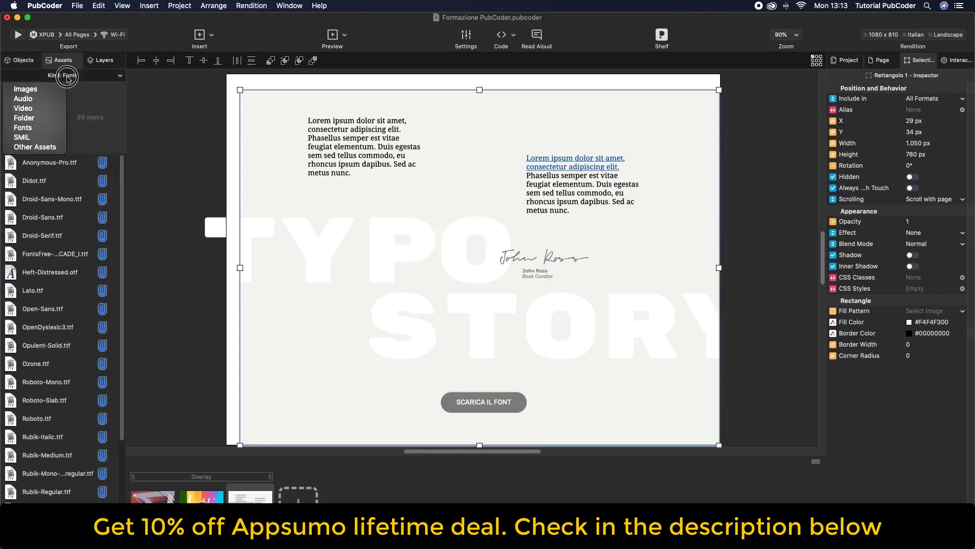
pyautogui.click(29, 129)
pyautogui.scroll(-3, 43, 274)
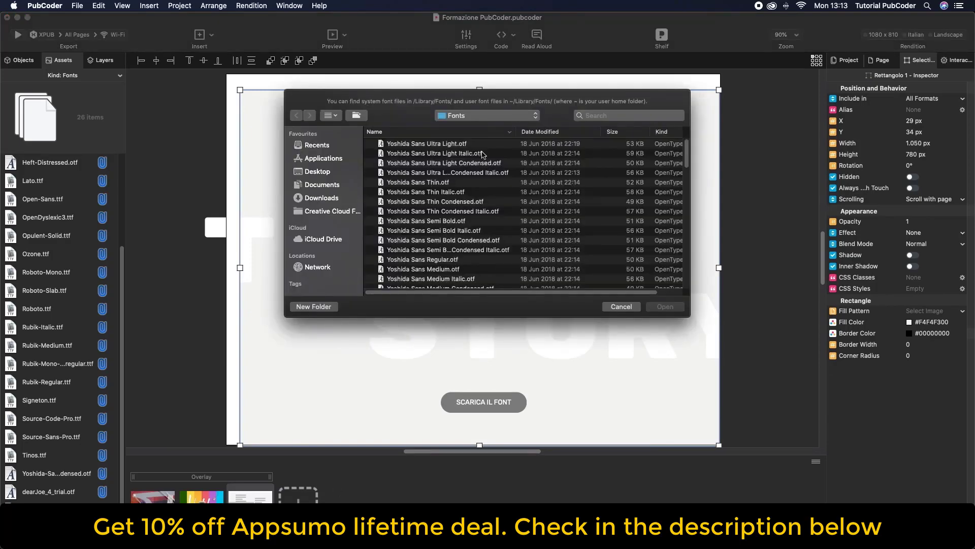
pyautogui.scroll(-5, 451, 184)
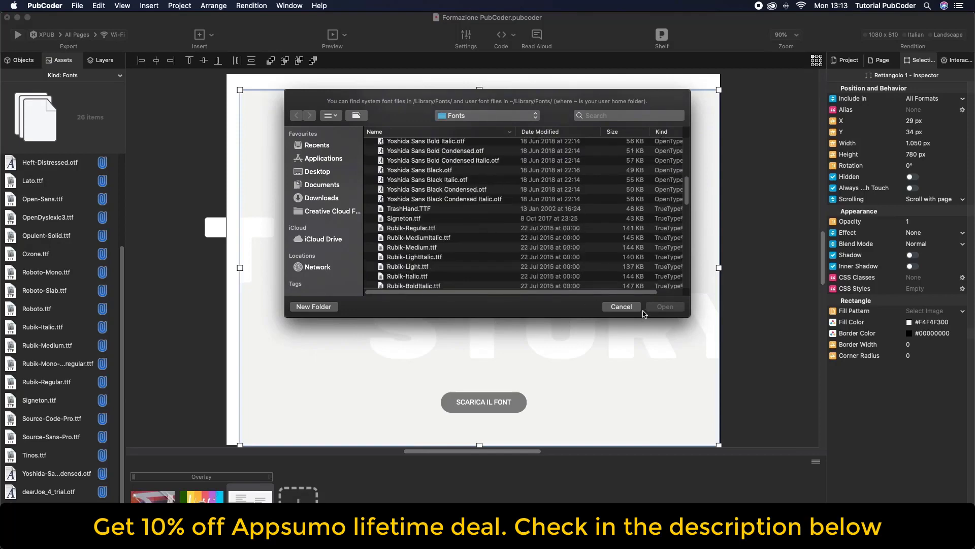
pyautogui.click(621, 306)
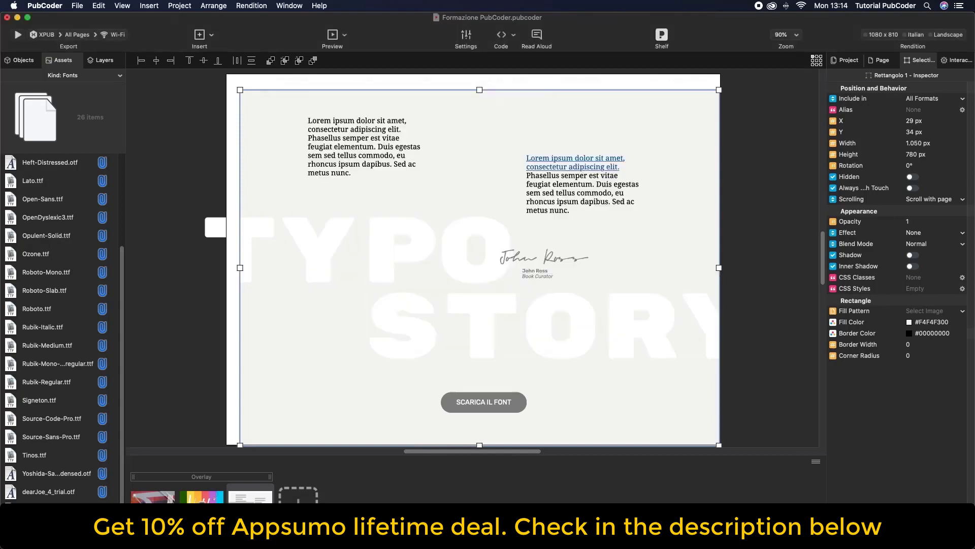